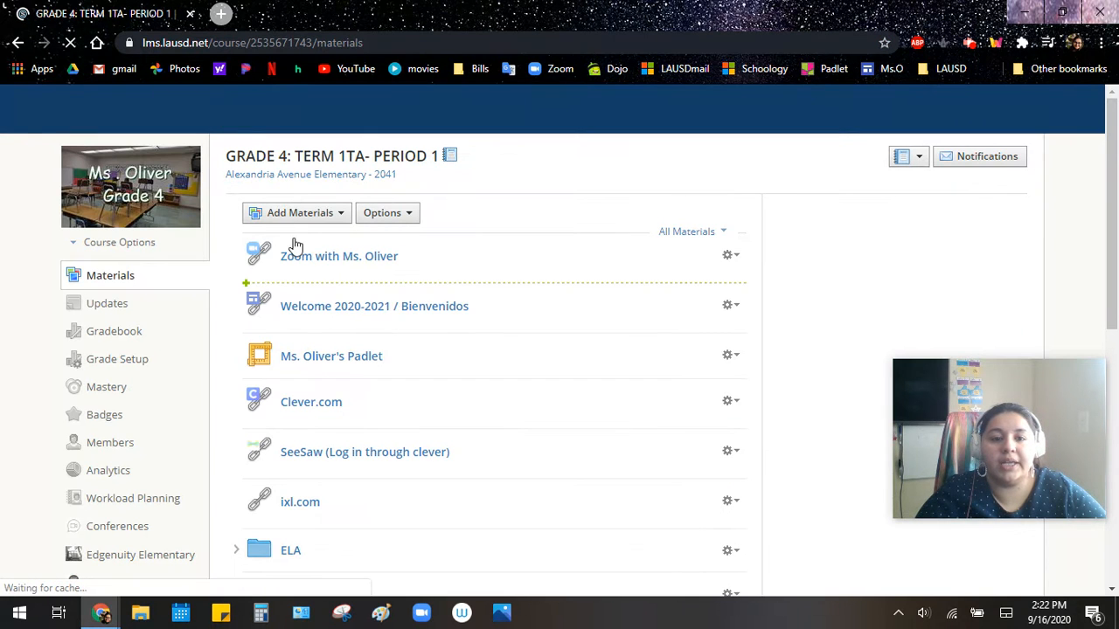
# - Create a new assignment in the course materials named "Example Science" with the description "Test test test."
pyautogui.scroll(-1, 321, 455)
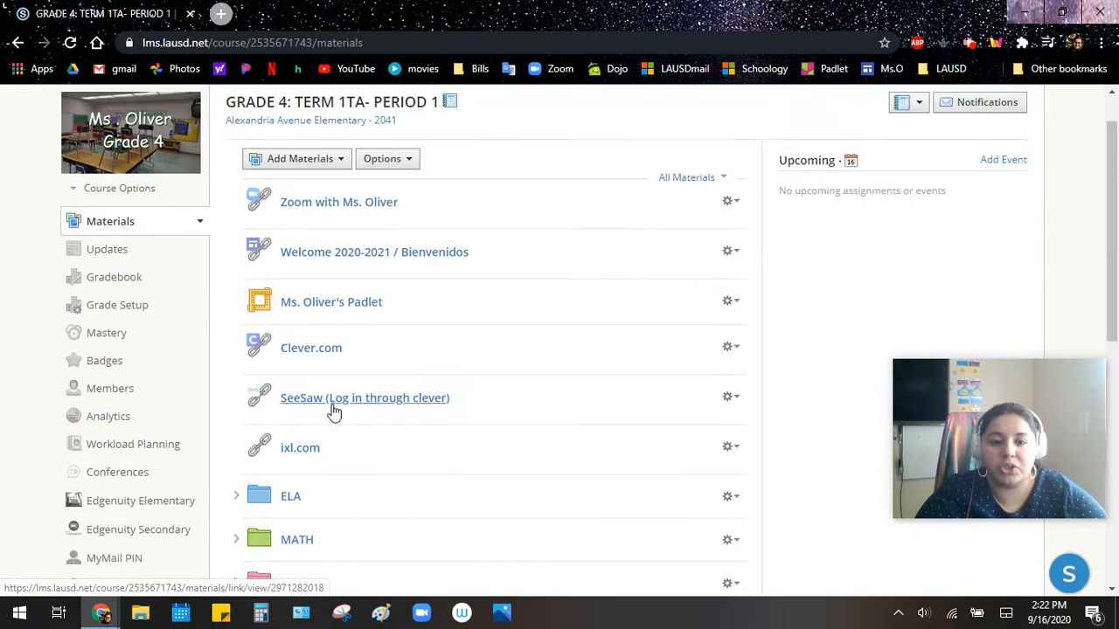
pyautogui.scroll(1, 334, 411)
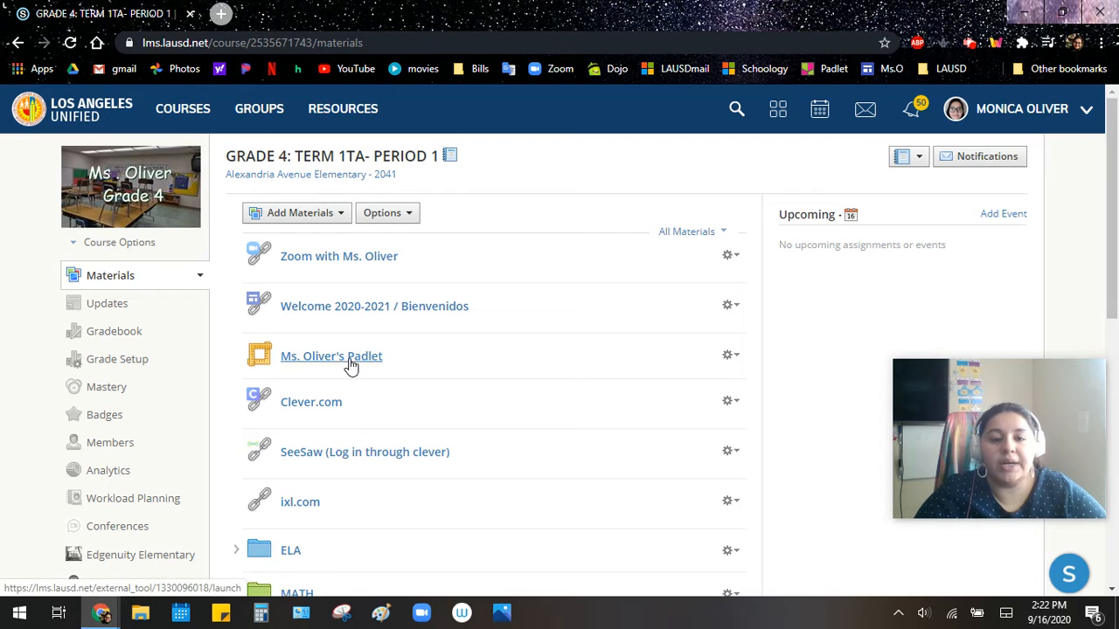
pyautogui.click(287, 219)
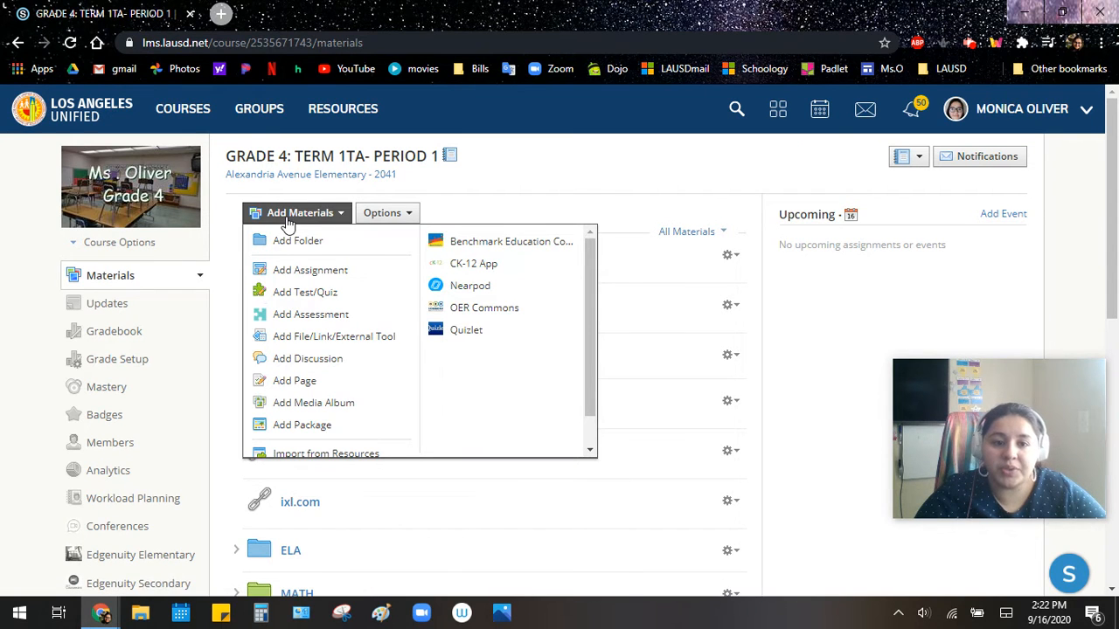
pyautogui.click(294, 275)
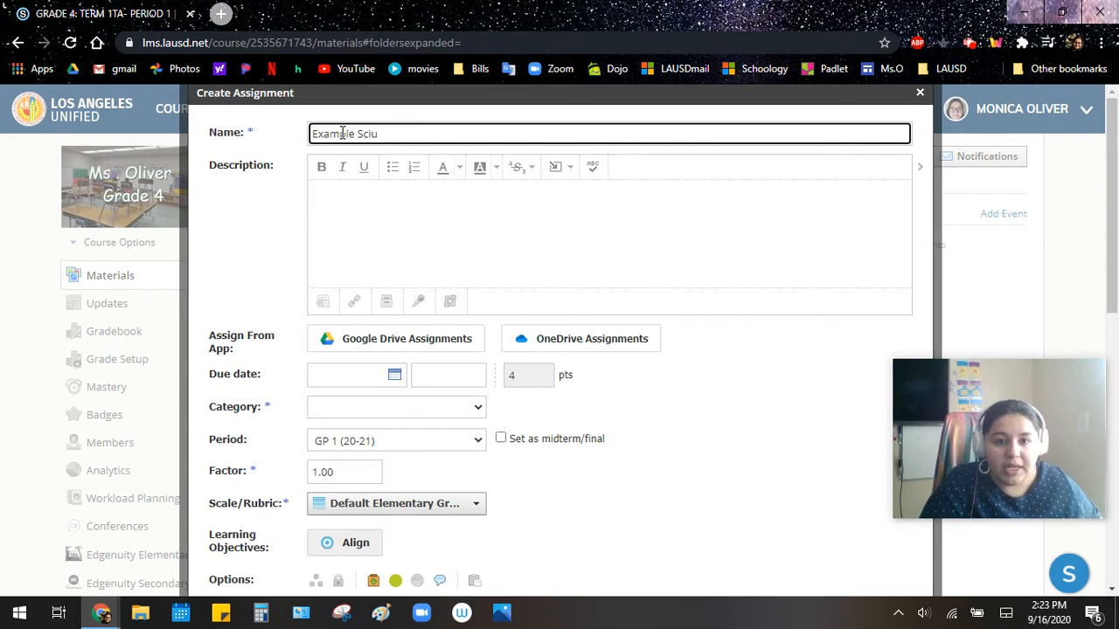
pyautogui.click(364, 227)
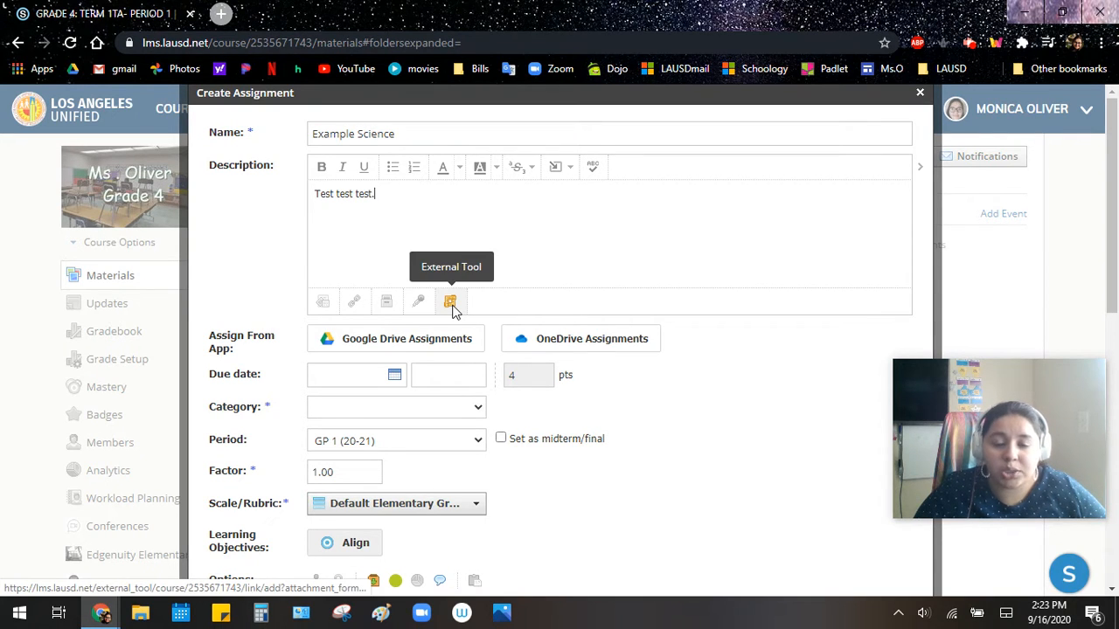
# - Look at the file picker and the link/embed dialog for the assignment description, closing each without attaching anything
pyautogui.click(323, 303)
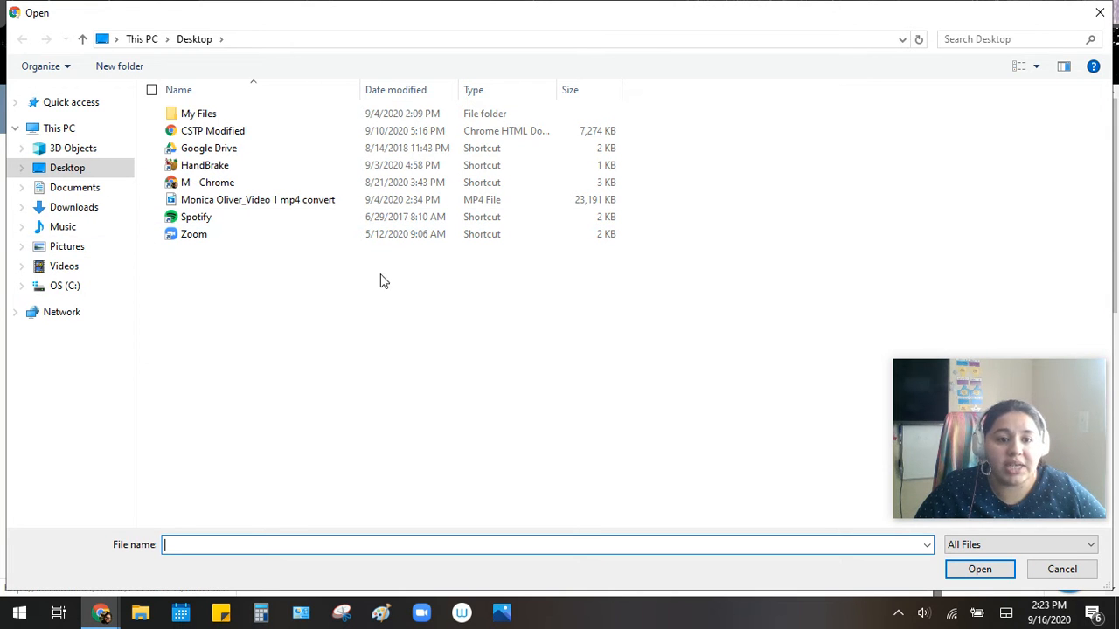
pyautogui.click(1062, 569)
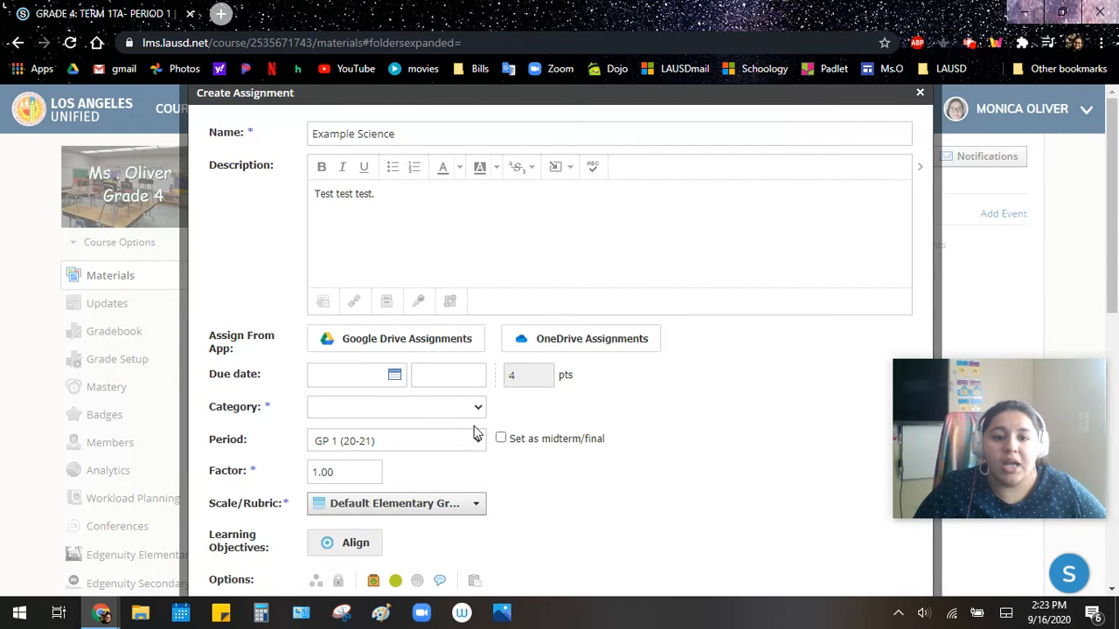
pyautogui.click(354, 301)
pyautogui.click(515, 232)
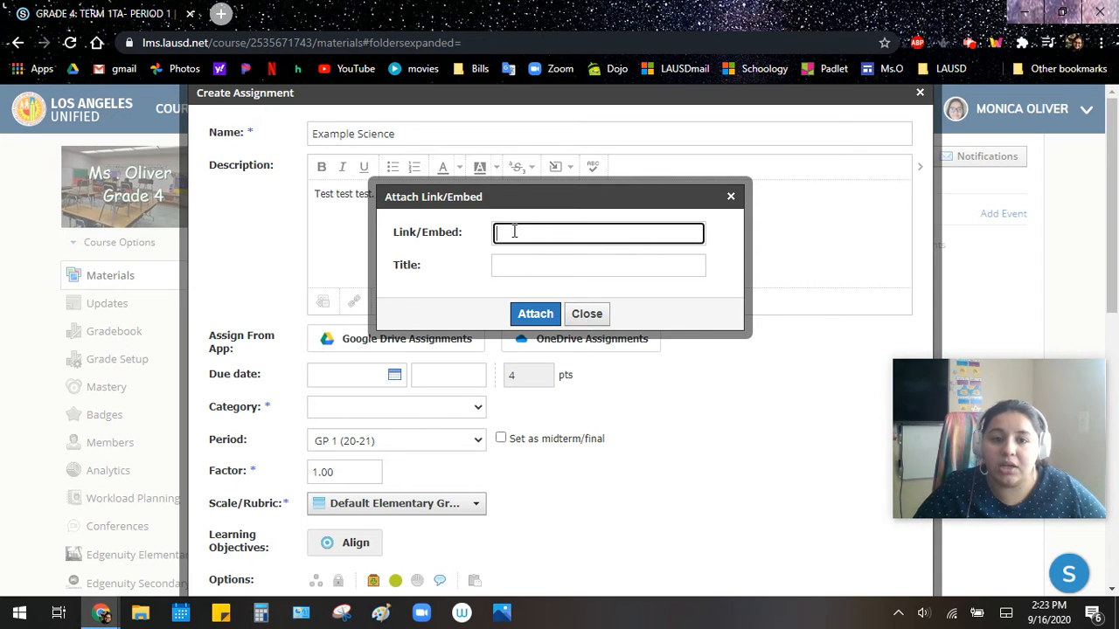
pyautogui.click(507, 272)
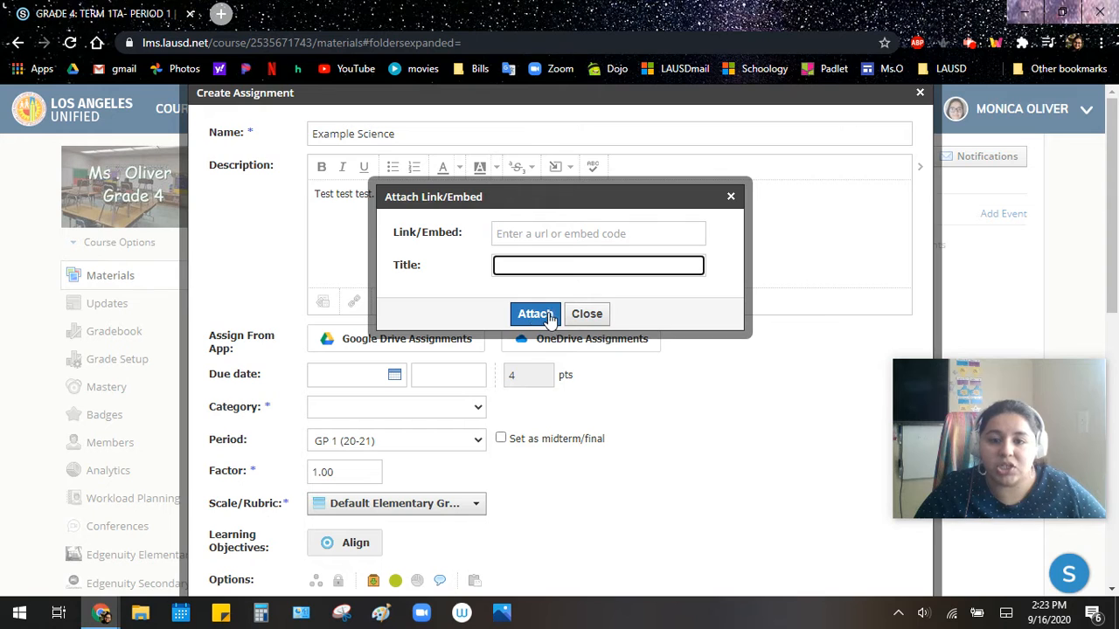
pyautogui.click(583, 317)
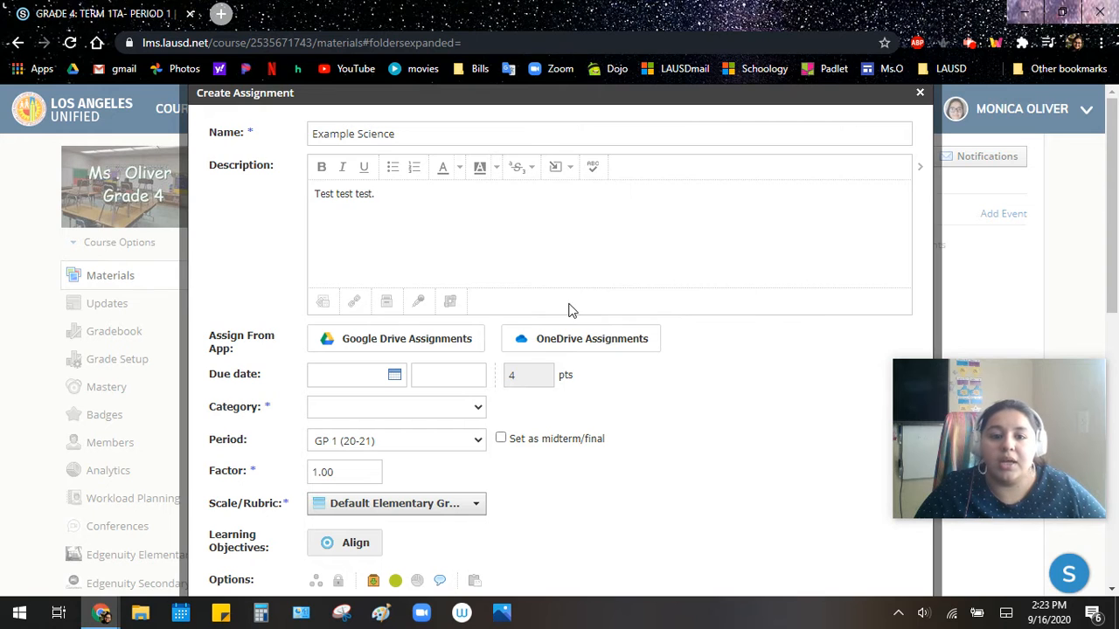
# - Browse the personal and group resources available to attach, including LDC Teachers - Continuity of Learning Resources, without attaching any
pyautogui.click(388, 306)
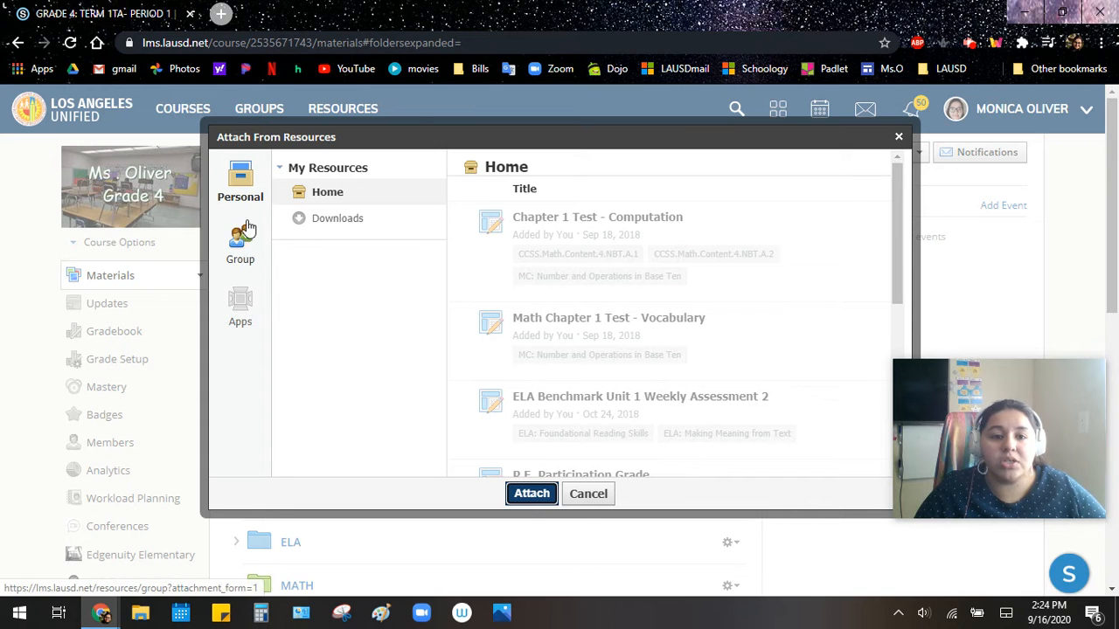
pyautogui.scroll(-2, 574, 331)
pyautogui.scroll(-4, 572, 331)
pyautogui.scroll(3, 568, 350)
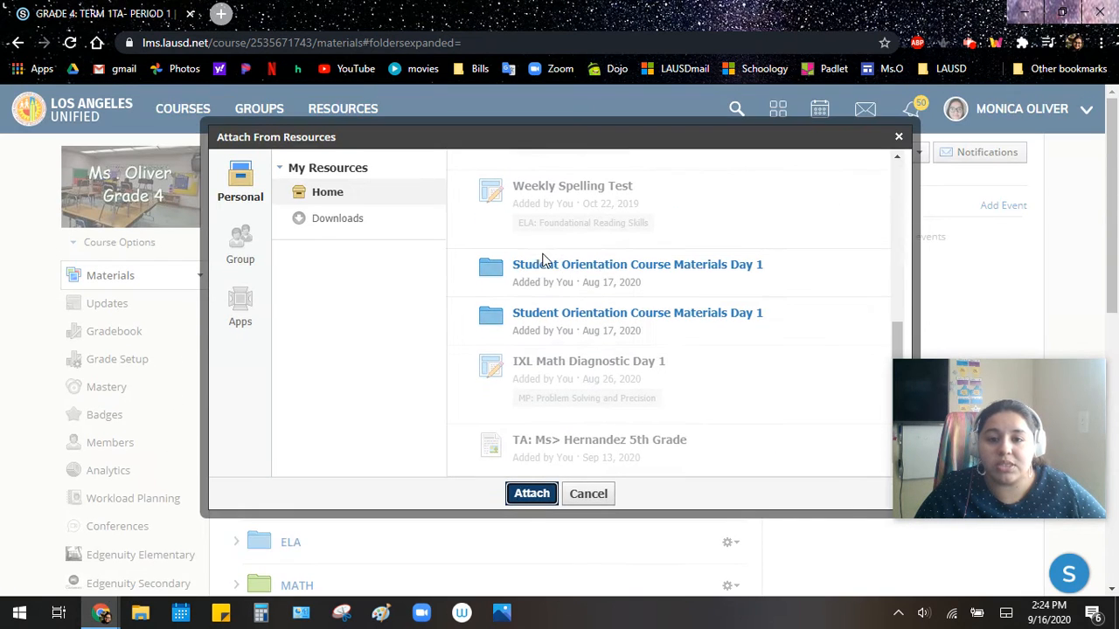
pyautogui.click(241, 246)
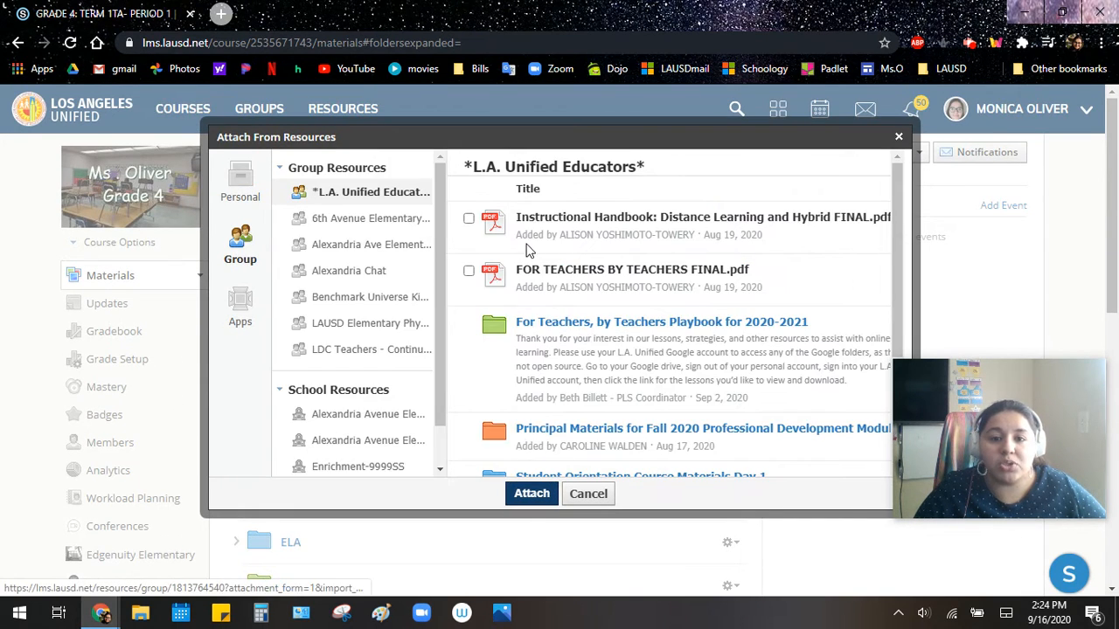
pyautogui.scroll(-4, 531, 290)
pyautogui.scroll(-1, 320, 233)
pyautogui.scroll(2, 315, 262)
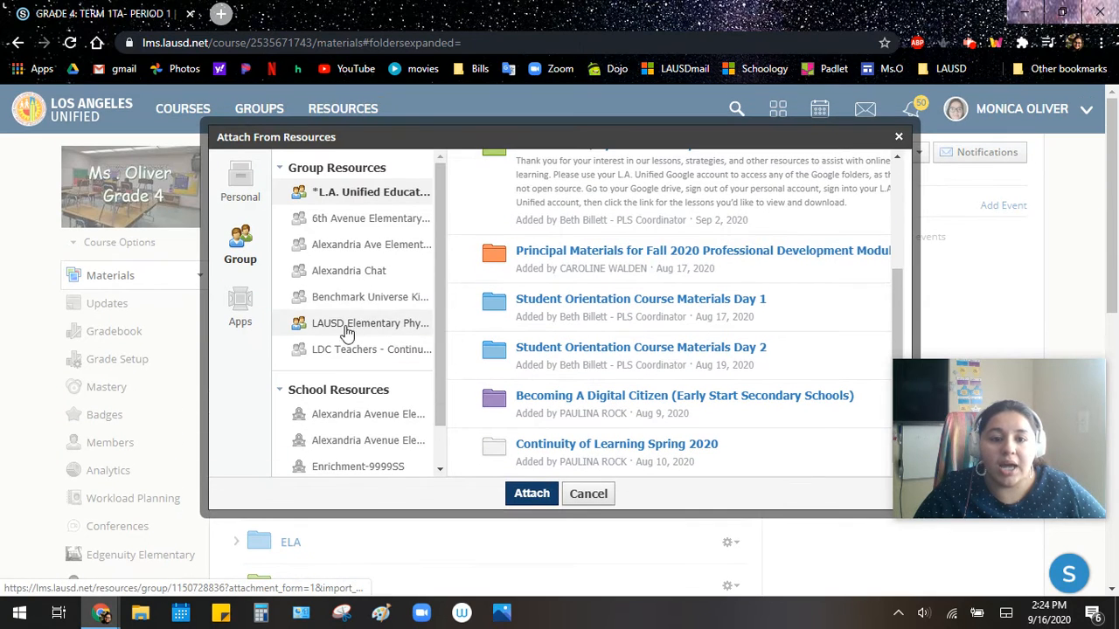
pyautogui.click(330, 350)
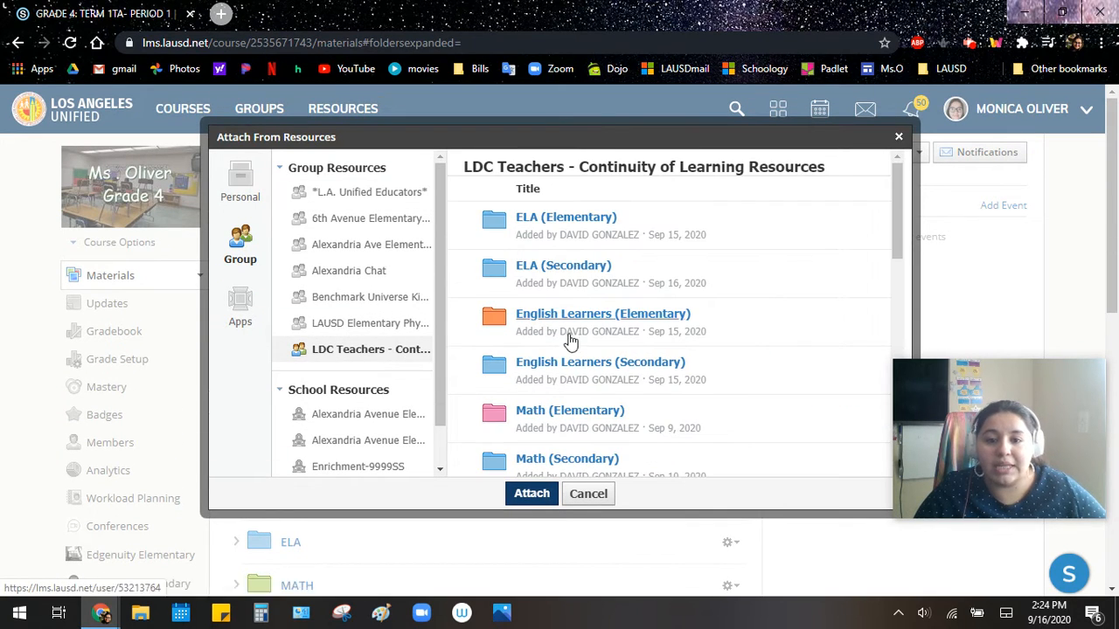
pyautogui.click(588, 495)
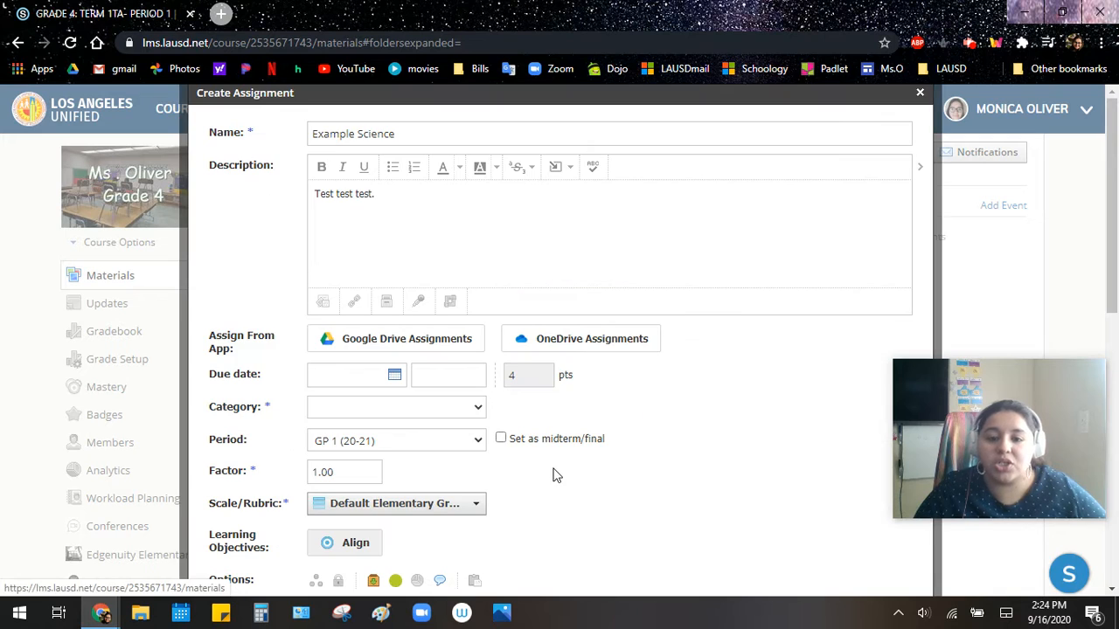
# - Examine the recording types and the external tool providers and fields for the description, cancelling both dialogs
pyautogui.click(419, 306)
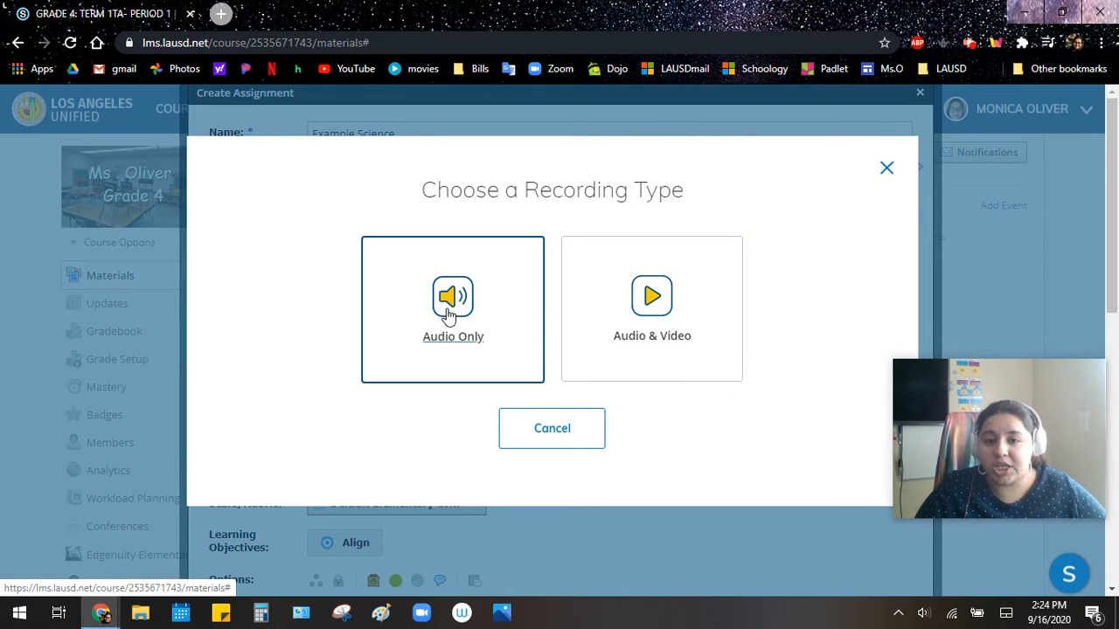
pyautogui.click(552, 427)
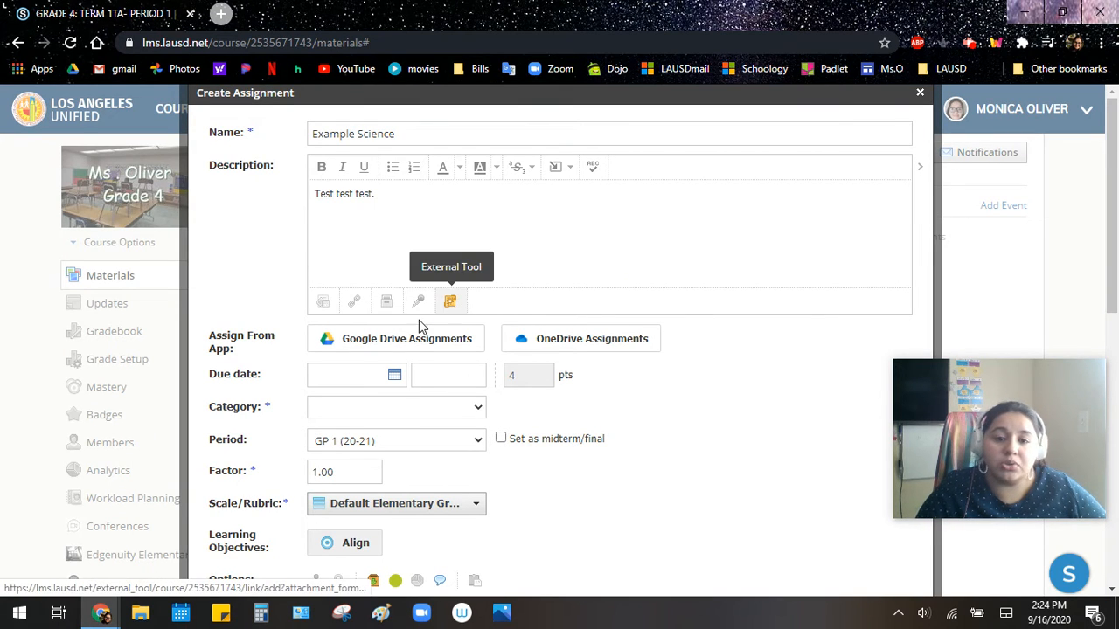
pyautogui.click(450, 302)
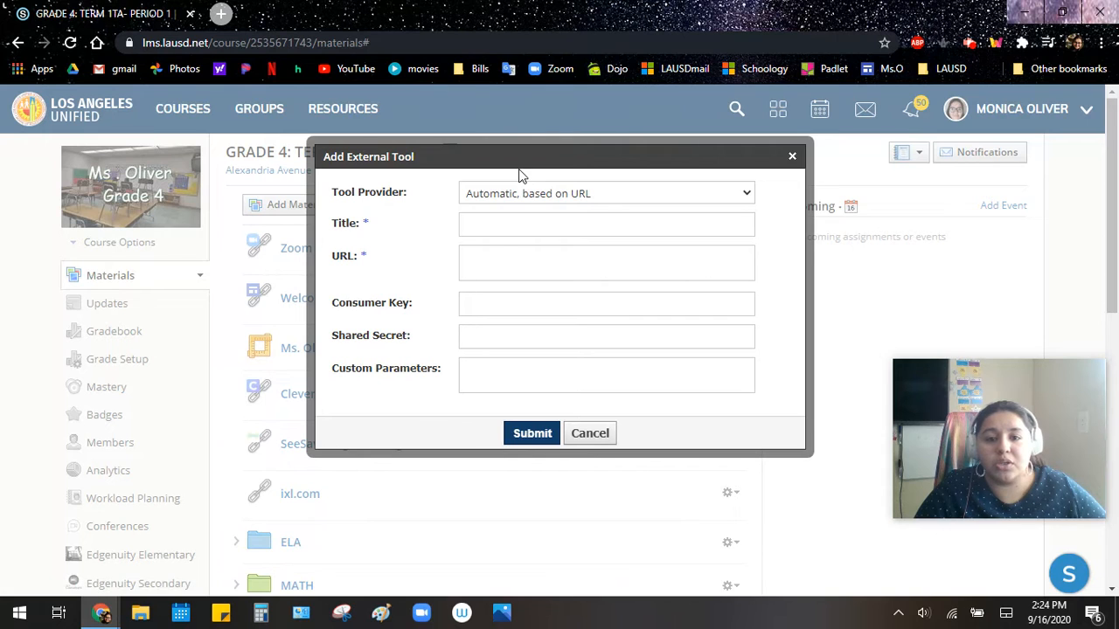
pyautogui.click(506, 198)
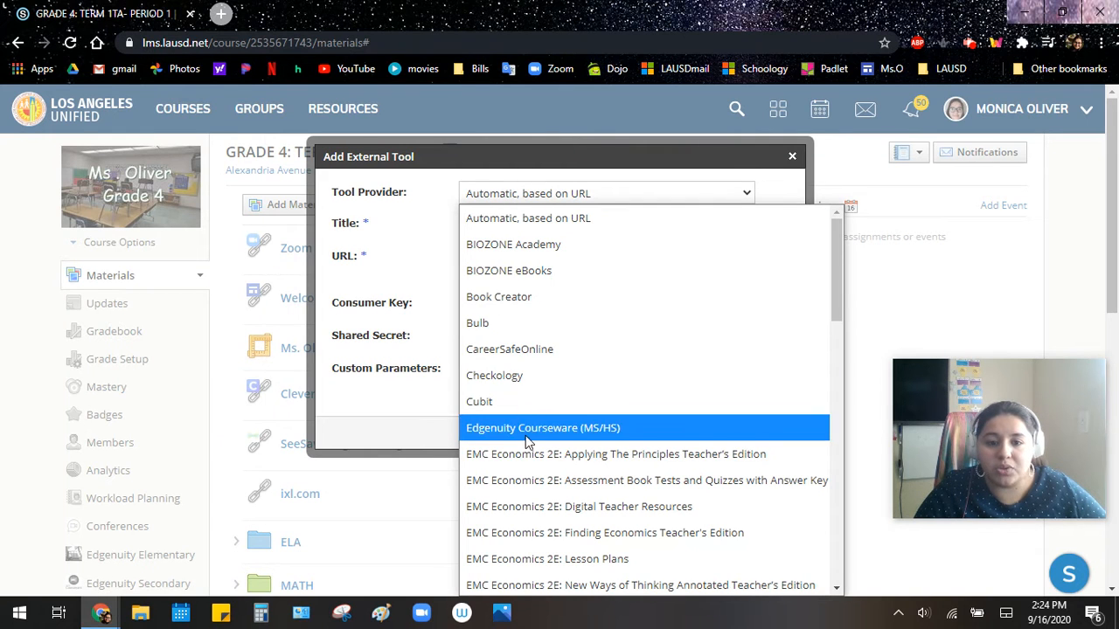
pyautogui.scroll(-6, 528, 411)
pyautogui.scroll(-6, 541, 361)
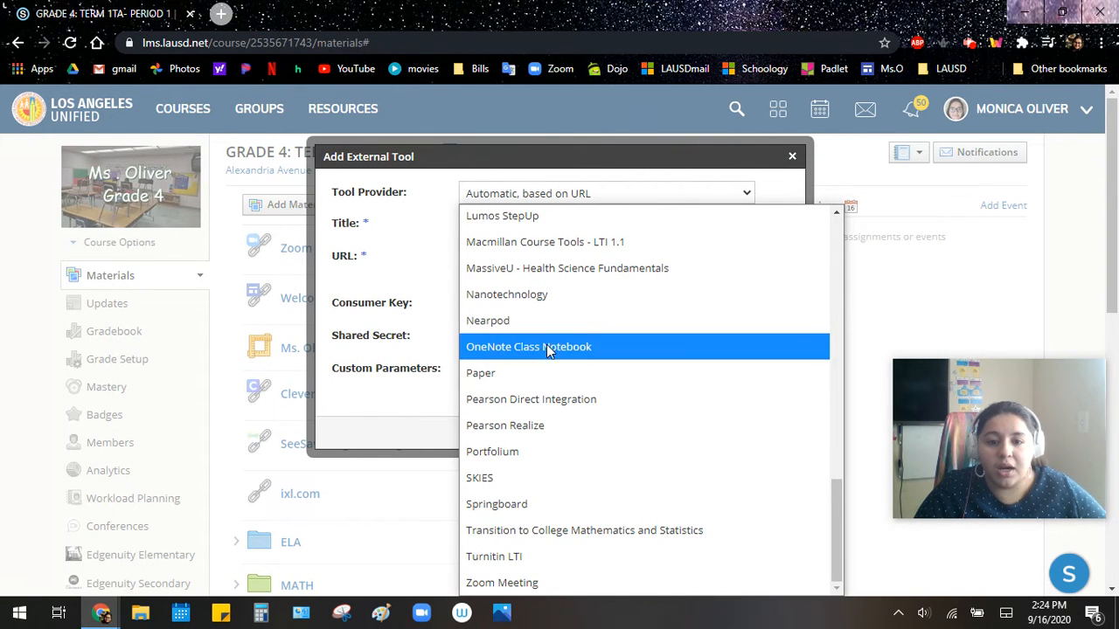
pyautogui.click(464, 369)
pyautogui.click(464, 370)
pyautogui.click(479, 221)
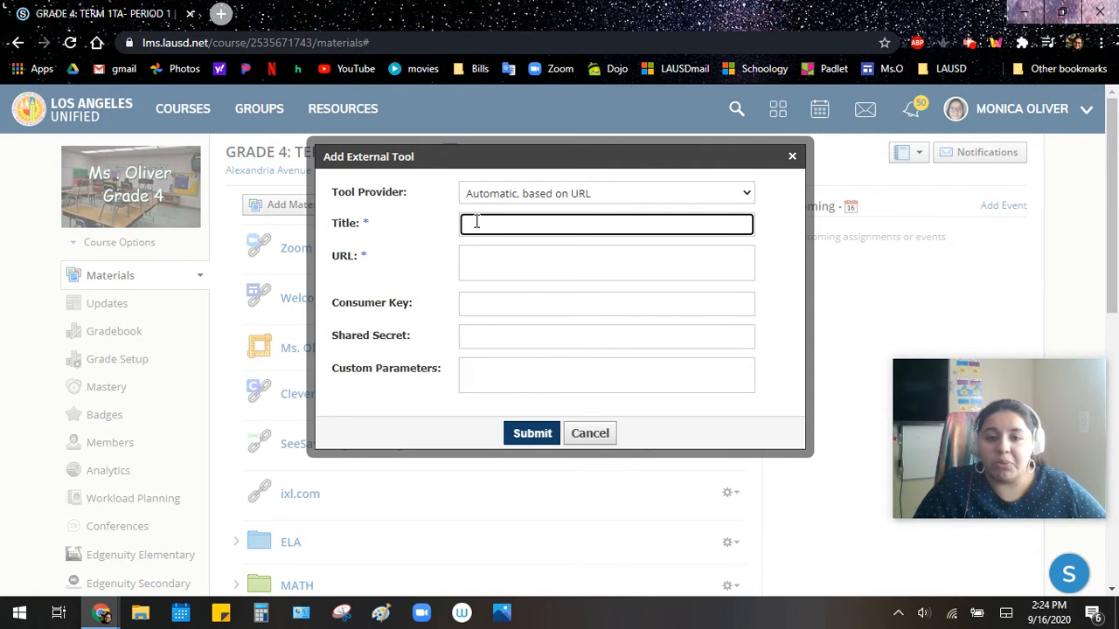
pyautogui.click(470, 271)
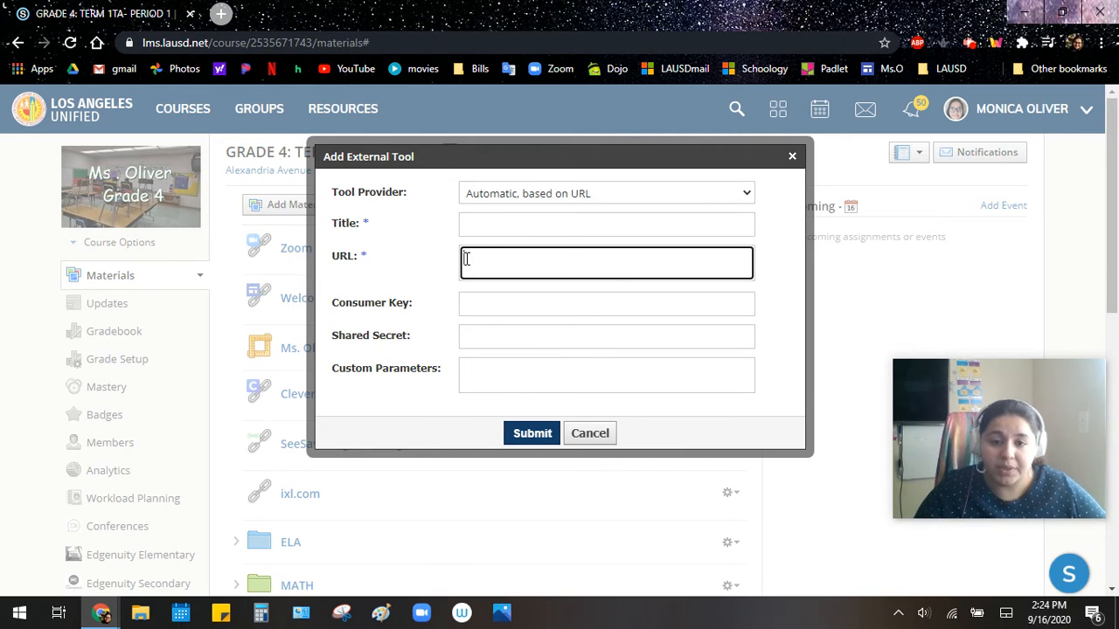
pyautogui.click(589, 434)
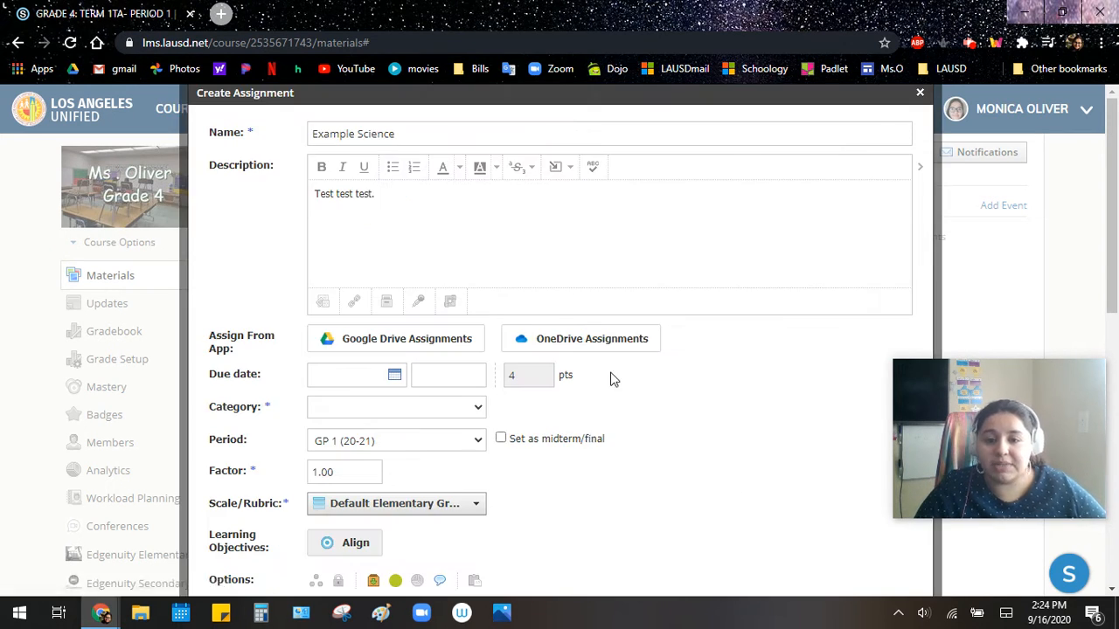
# - Attach the Science Homework document from Google Drive Assignments to the assignment
pyautogui.click(350, 342)
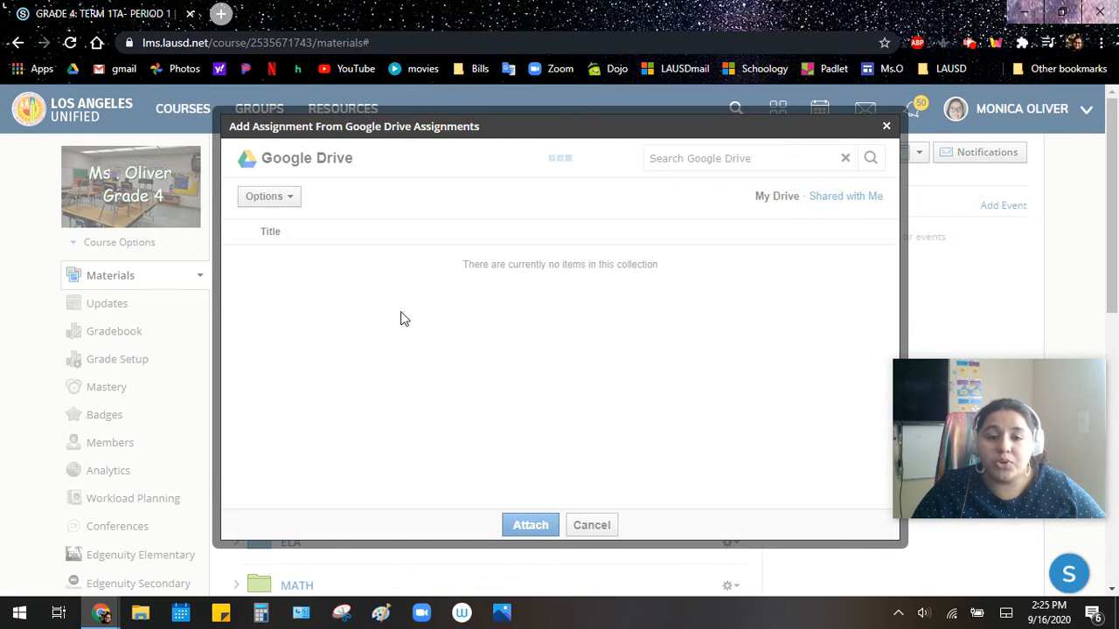
pyautogui.click(416, 301)
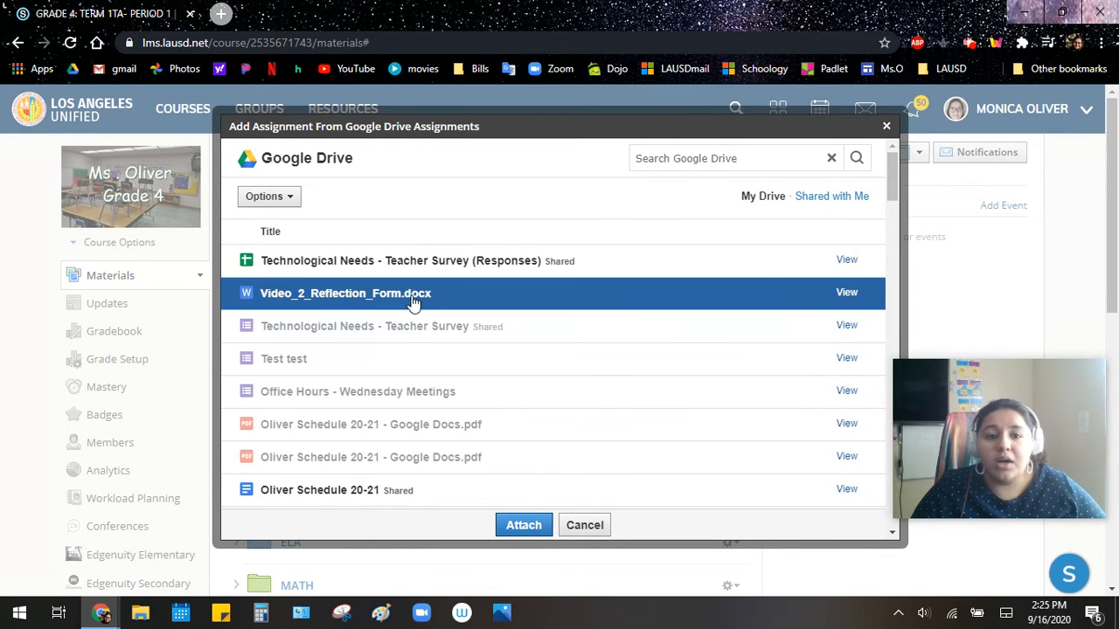
pyautogui.scroll(-3, 380, 371)
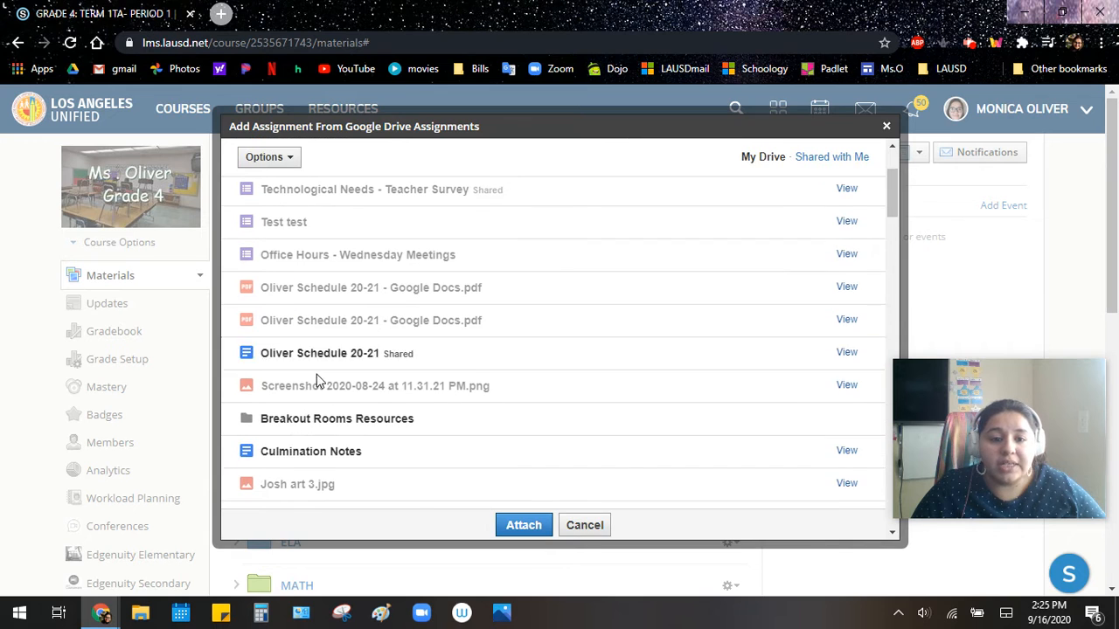
pyautogui.scroll(-6, 317, 374)
pyautogui.click(314, 311)
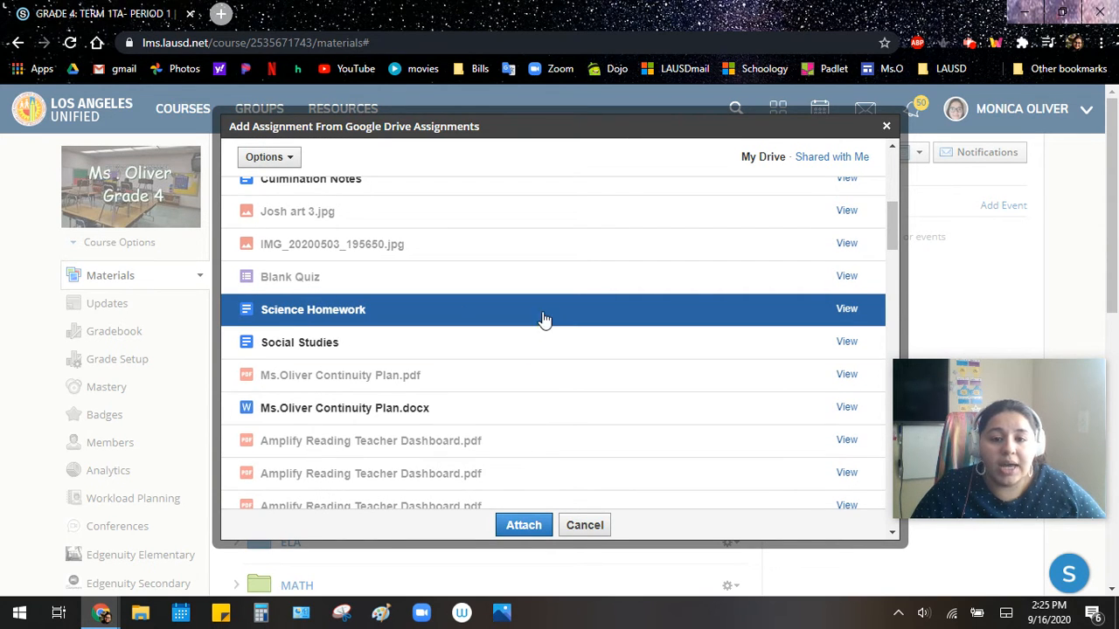
pyautogui.click(526, 530)
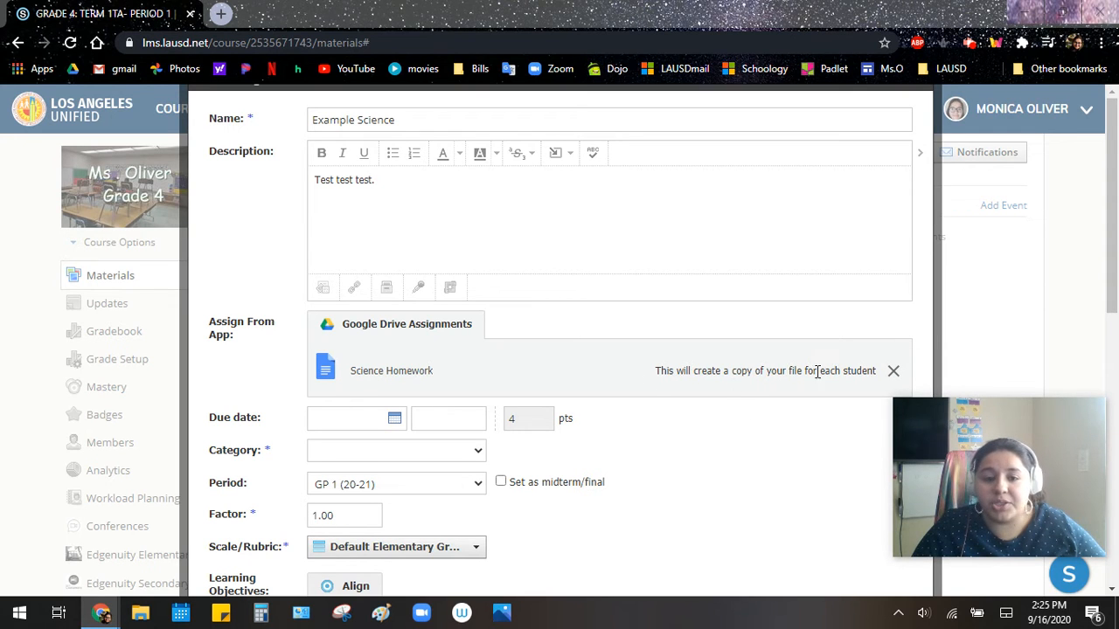
# - Set the assignment's due date to September 18, 2020
pyautogui.scroll(-2, 341, 367)
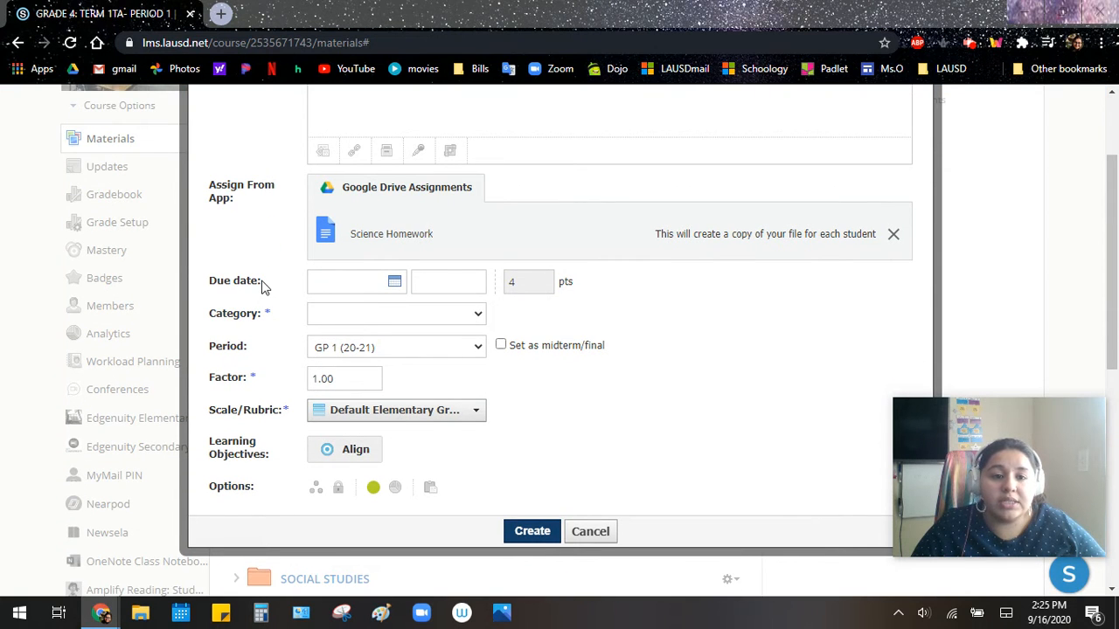
pyautogui.click(353, 283)
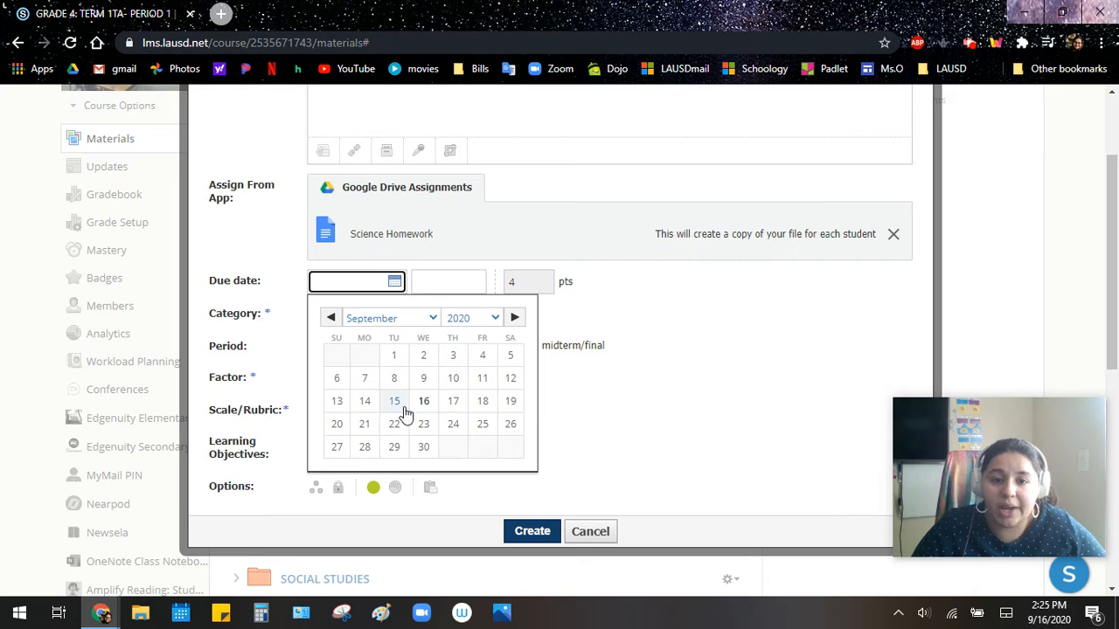
pyautogui.click(479, 402)
pyautogui.scroll(-2, 392, 424)
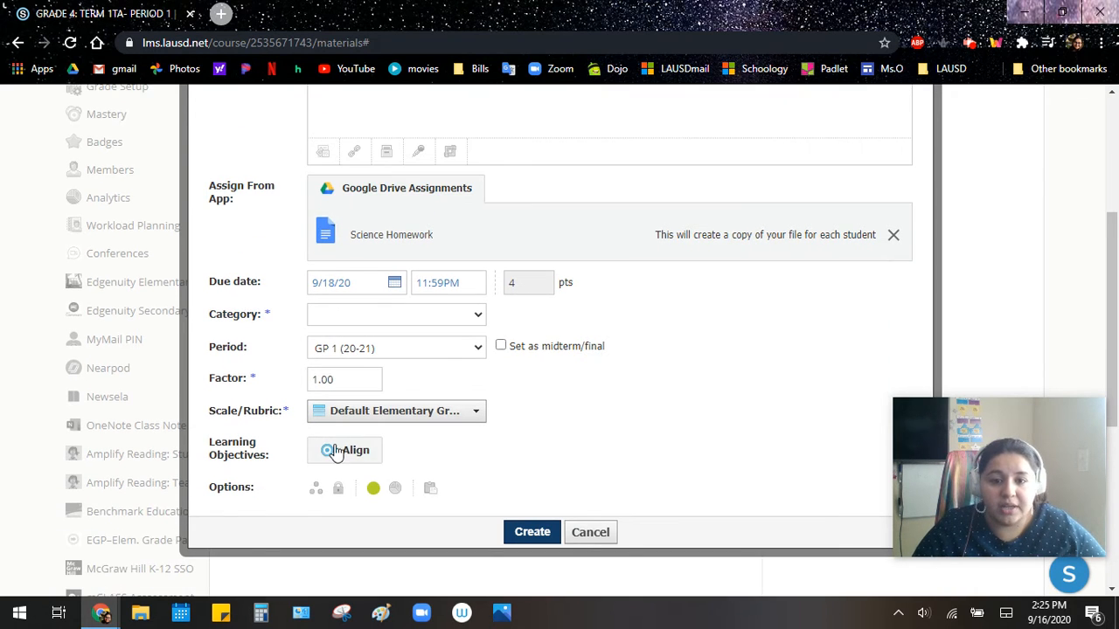
pyautogui.click(343, 320)
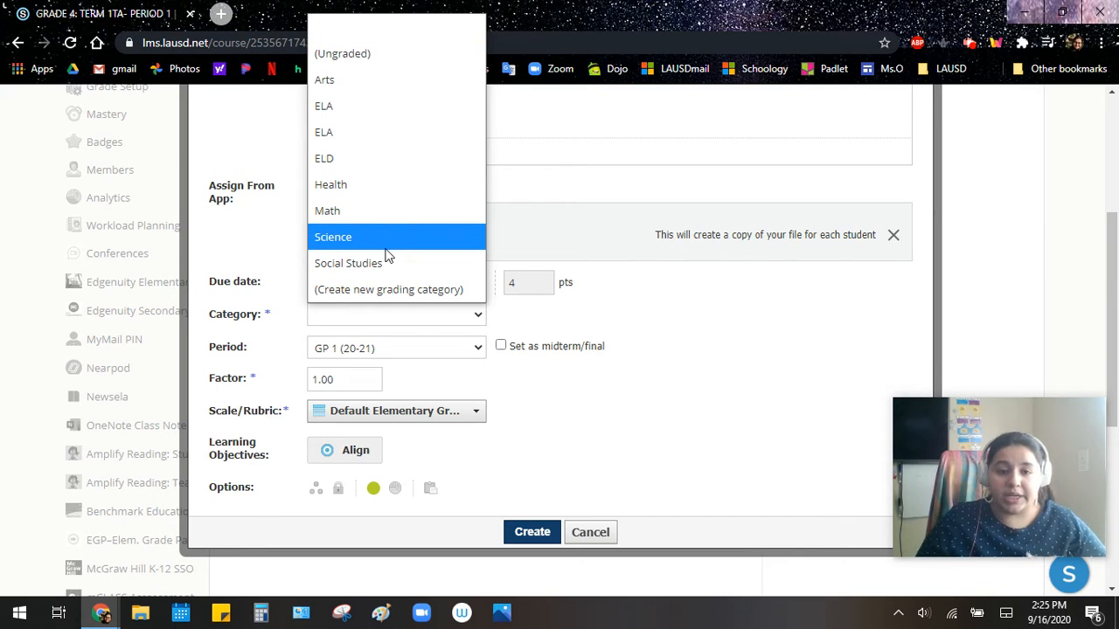
pyautogui.click(363, 295)
pyautogui.scroll(3, 363, 295)
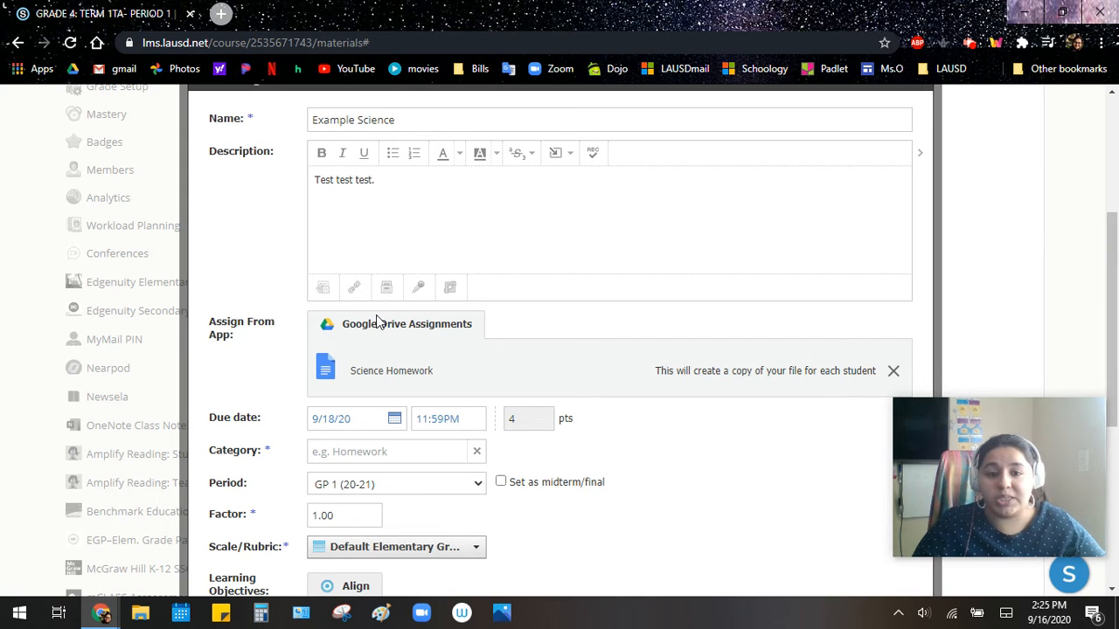
pyautogui.scroll(-3, 446, 380)
pyautogui.click(369, 314)
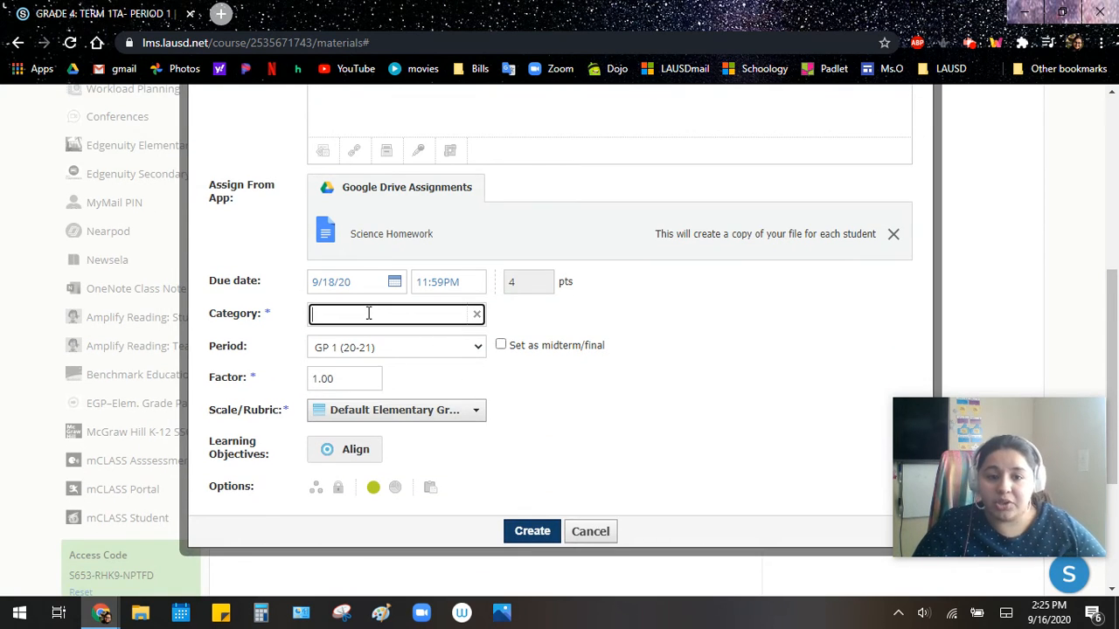
pyautogui.click(478, 316)
# - Set the assignment's grading category to Science and its scale to Default Elementary Grade Scale
pyautogui.scroll(3, 406, 347)
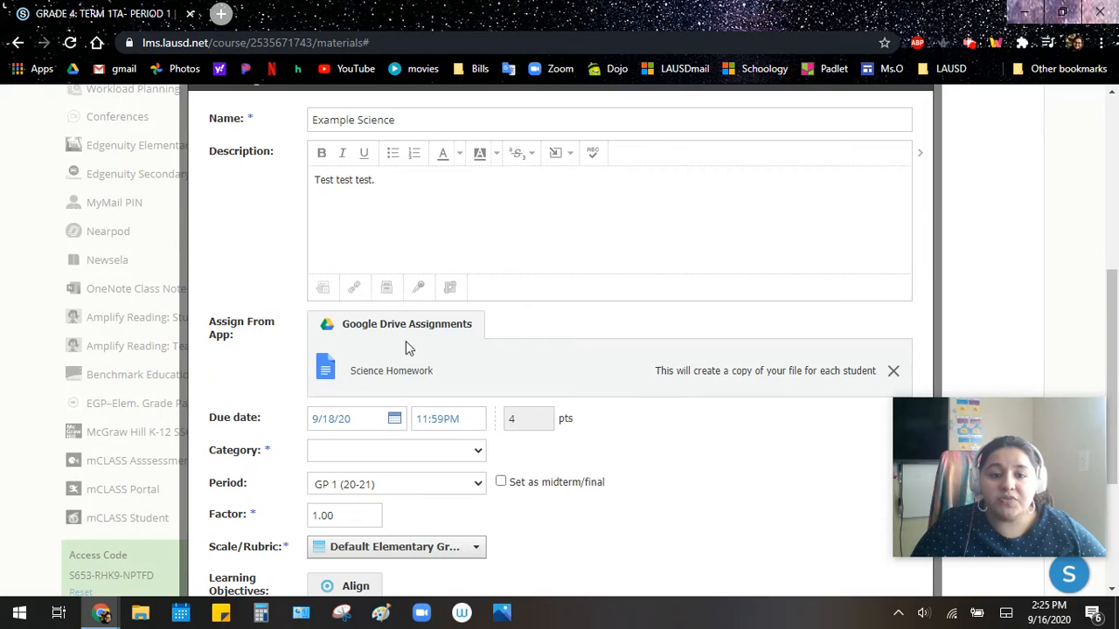
pyautogui.click(364, 457)
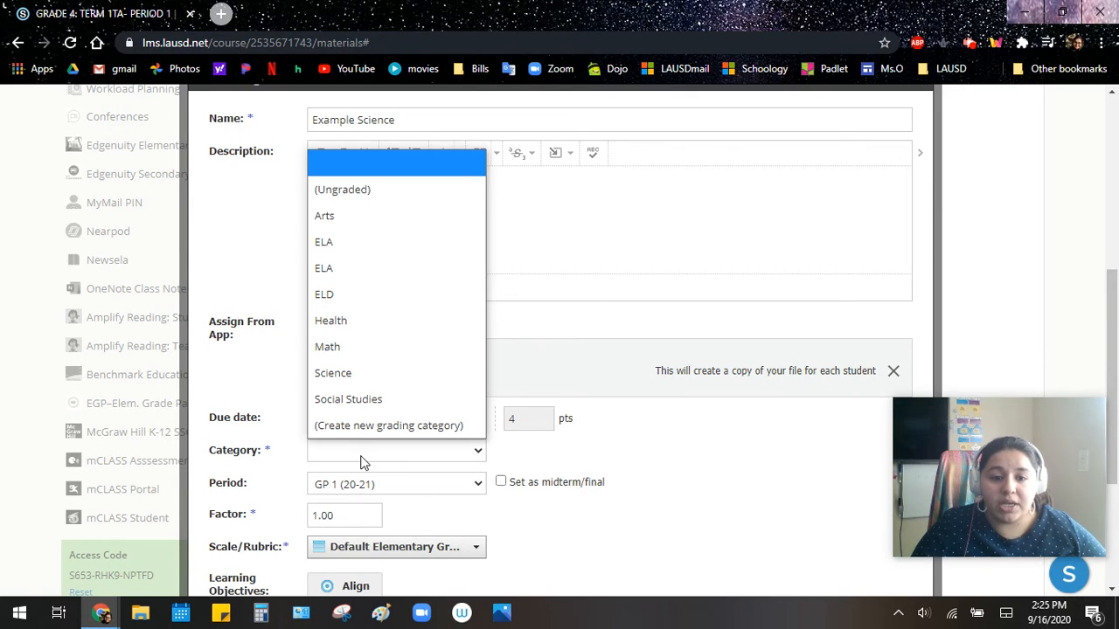
pyautogui.click(364, 372)
pyautogui.scroll(-3, 551, 458)
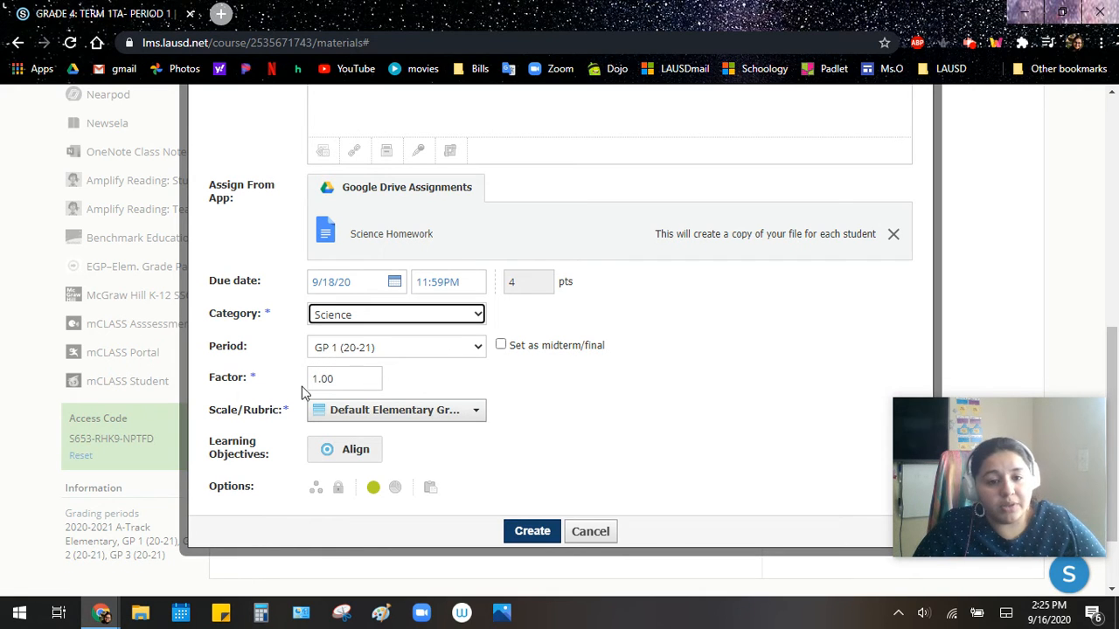
pyautogui.click(343, 419)
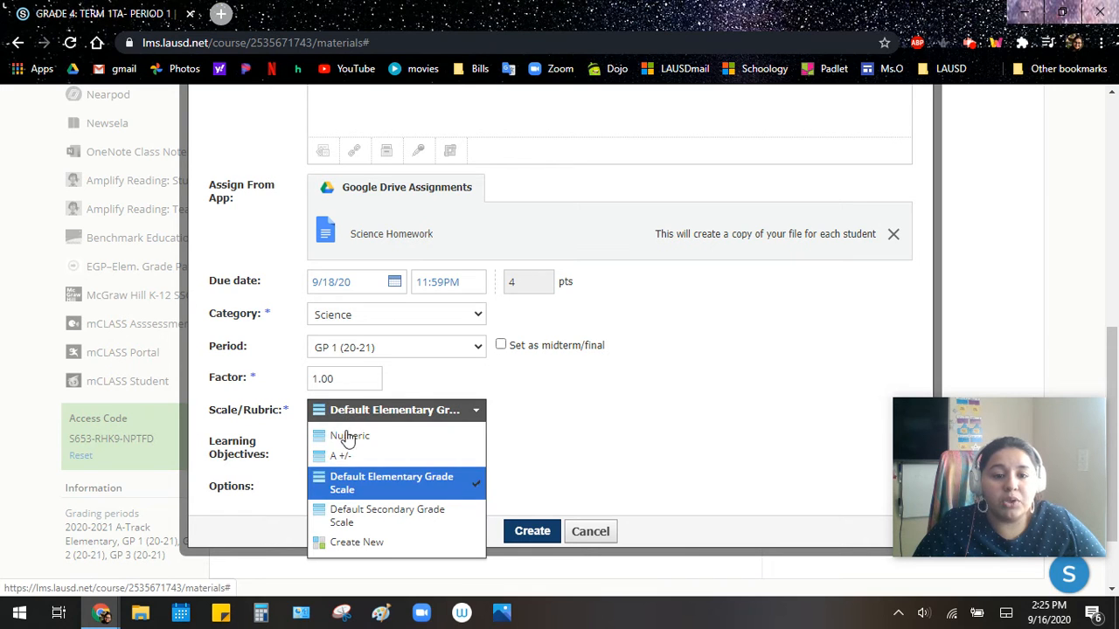
pyautogui.click(407, 486)
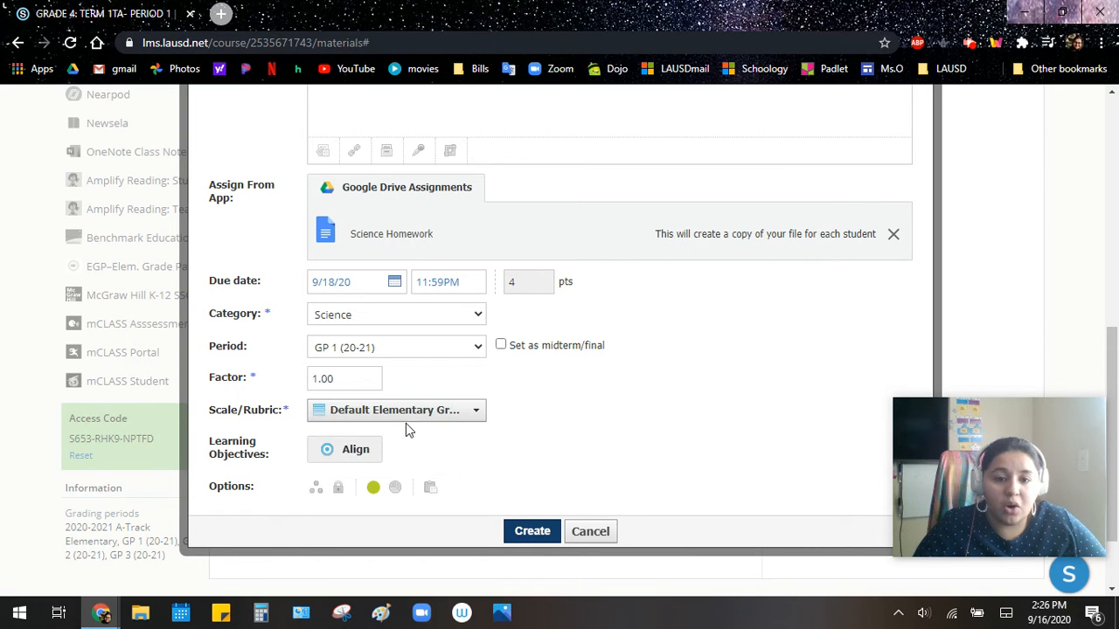
# - Look through the learning objectives, opening Custom Learning Objectives, and close the dialog without adding any
pyautogui.click(345, 455)
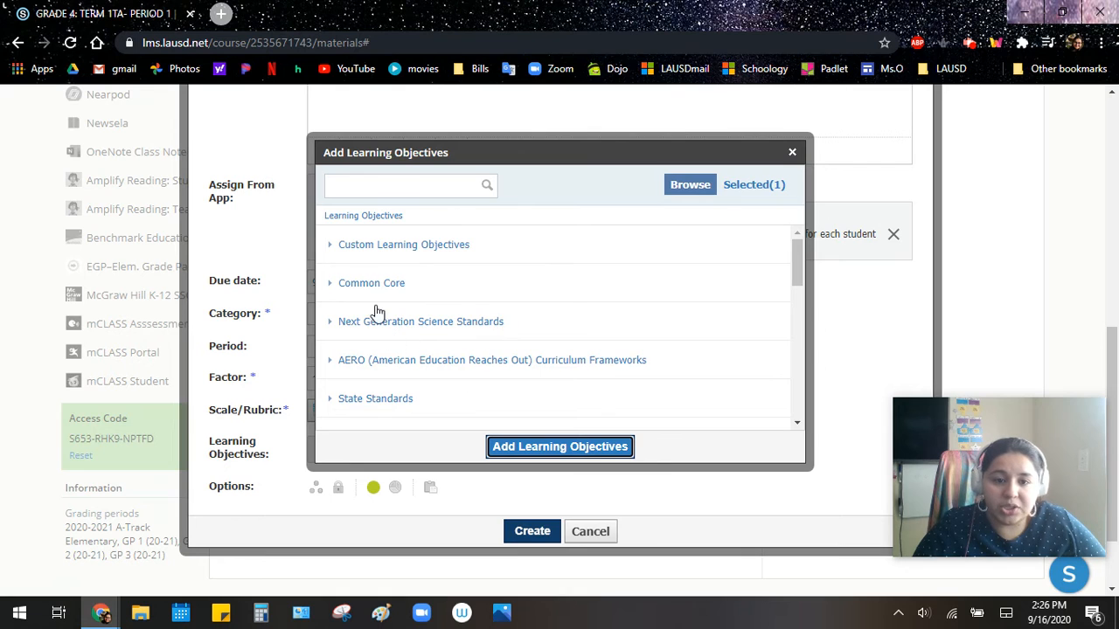
pyautogui.click(358, 250)
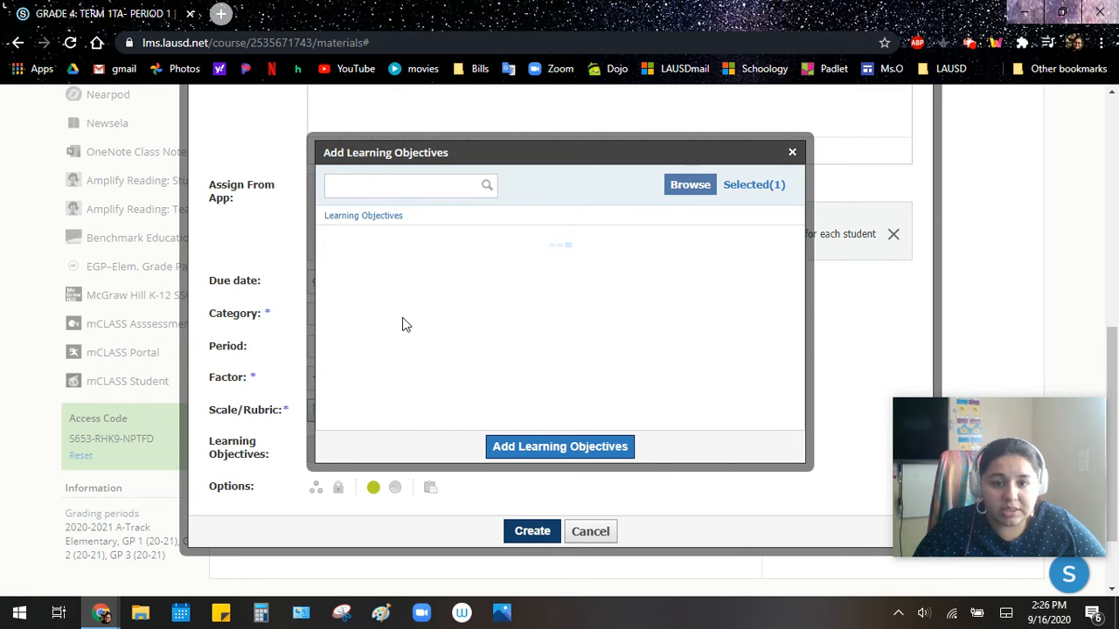
pyautogui.click(792, 153)
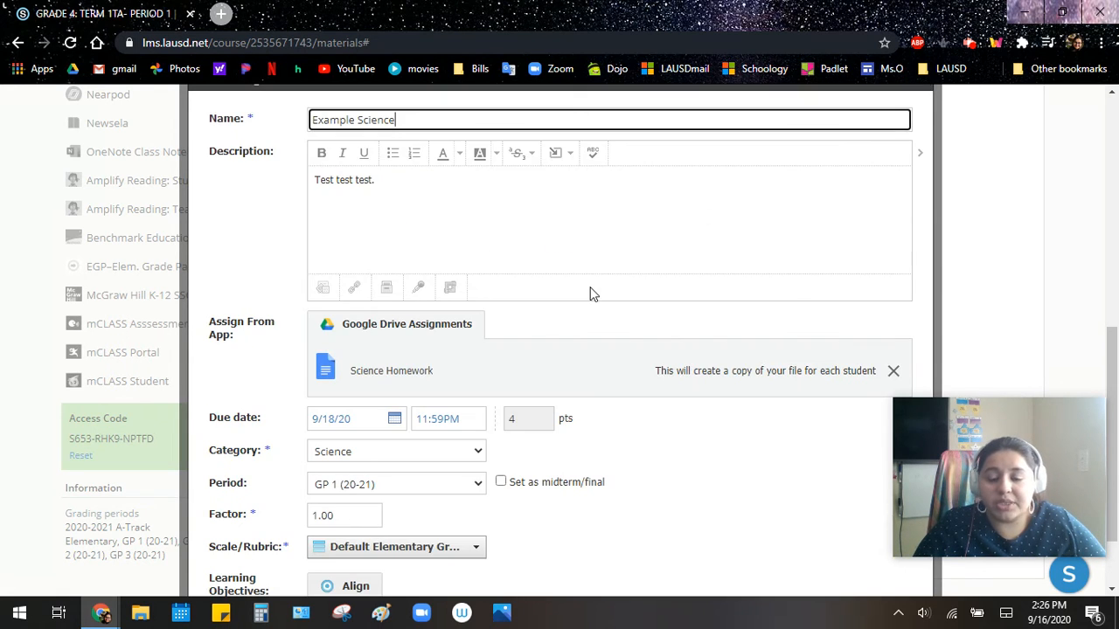
# - Switch the assignment between unpublished and published twice, leaving it published to students
pyautogui.scroll(-1, 454, 413)
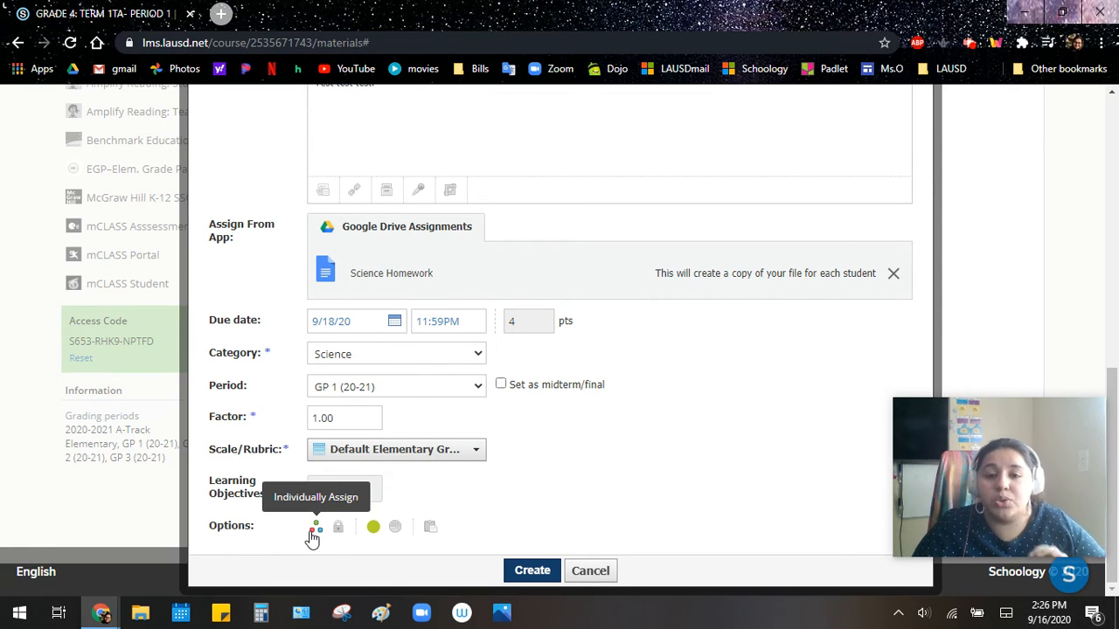
pyautogui.click(373, 528)
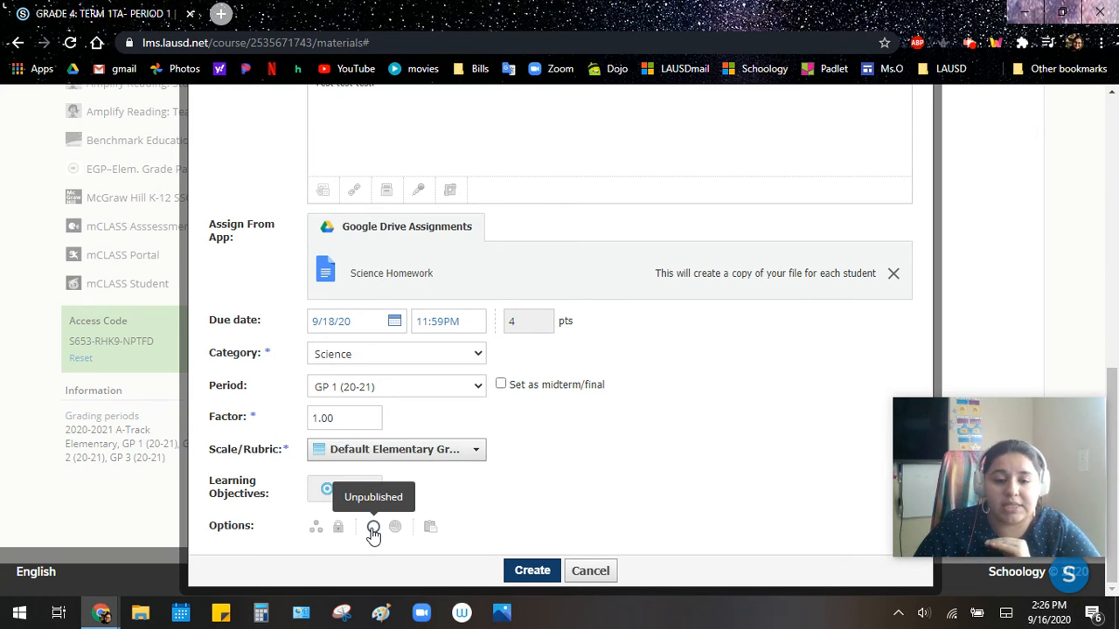
pyautogui.click(373, 529)
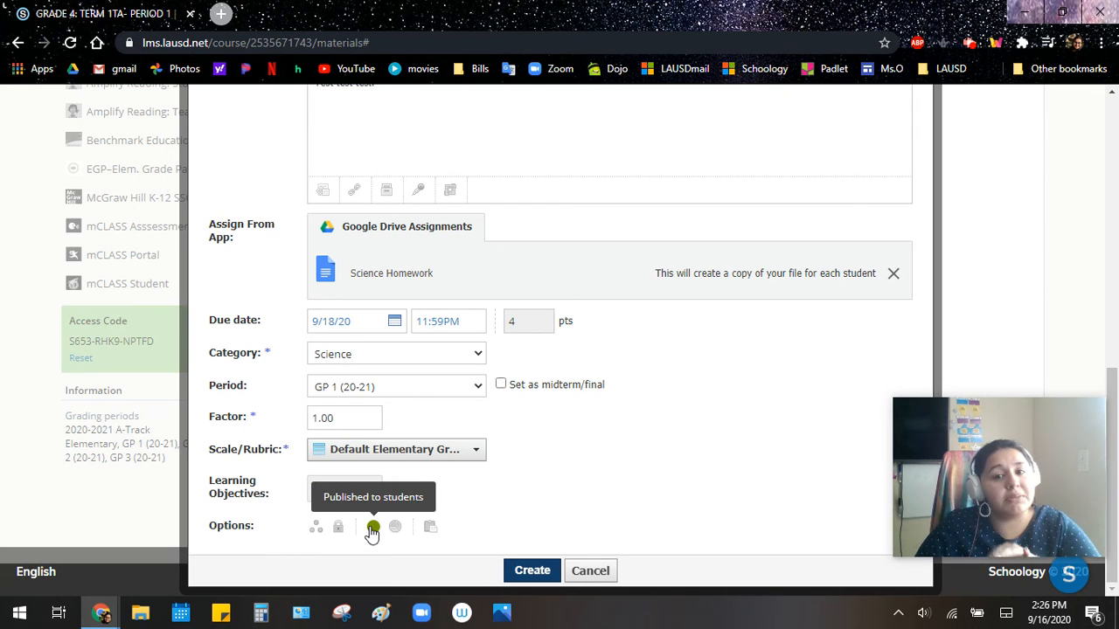
pyautogui.click(374, 529)
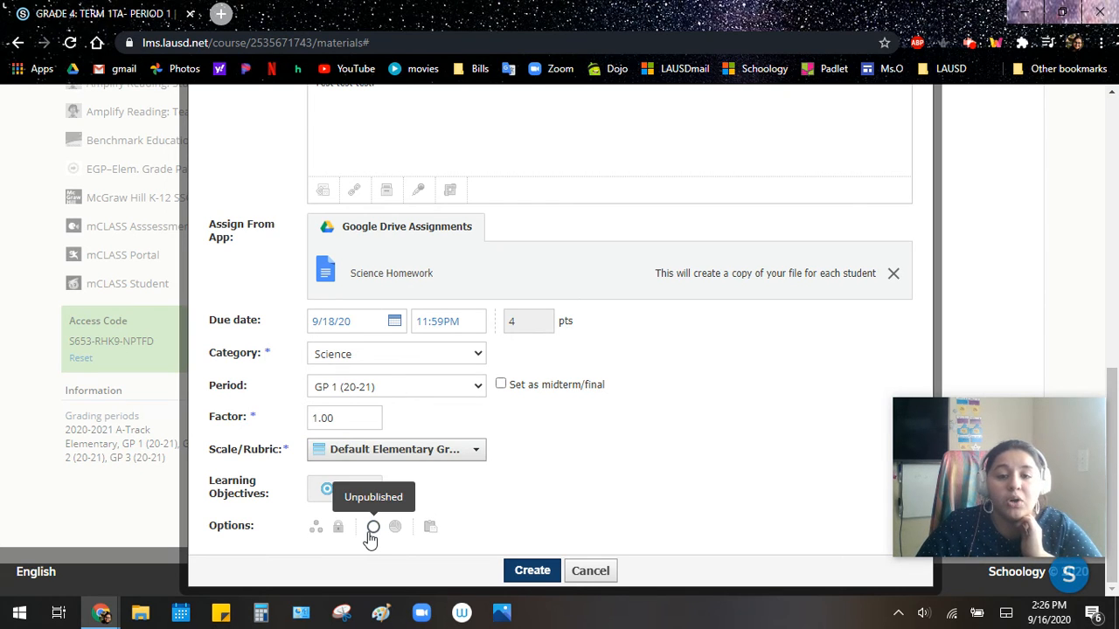
pyautogui.click(373, 529)
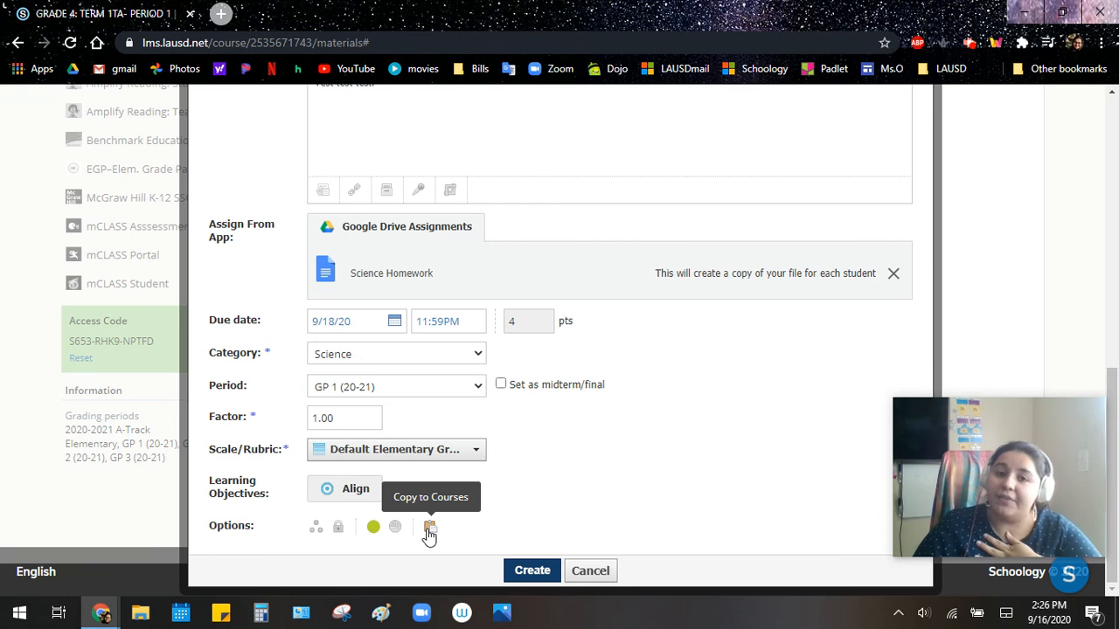
# - Select the GRADE 3: TERM 1TA- PERIOD 1 course and the first GRADE 5: TERM 1TA- PERIOD 1 course to receive copies of the assignment
pyautogui.click(429, 529)
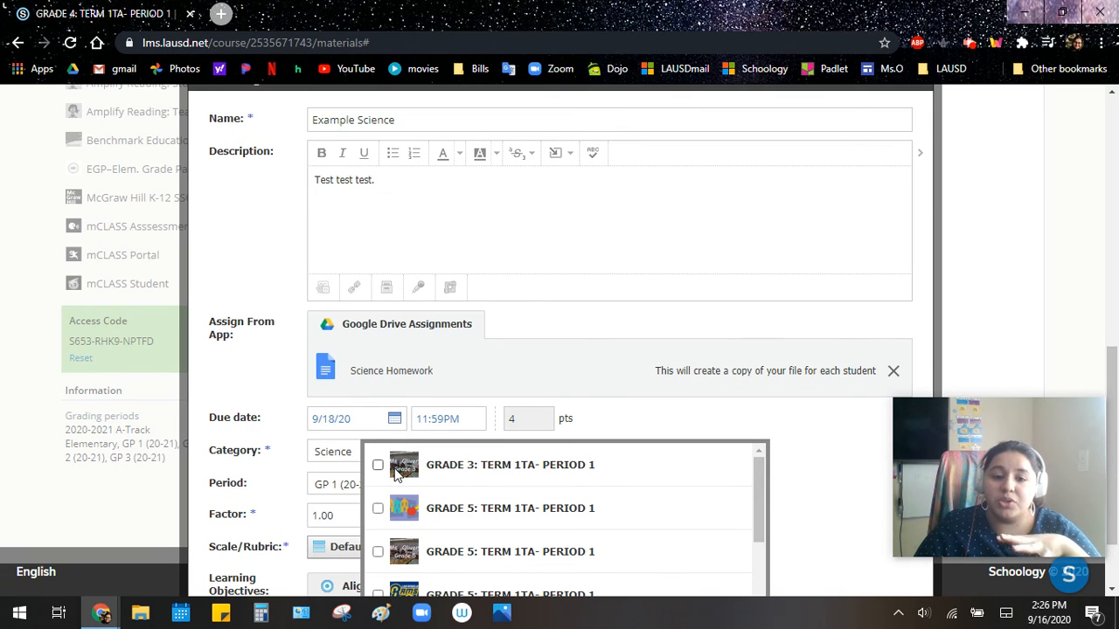
pyautogui.scroll(-2, 494, 390)
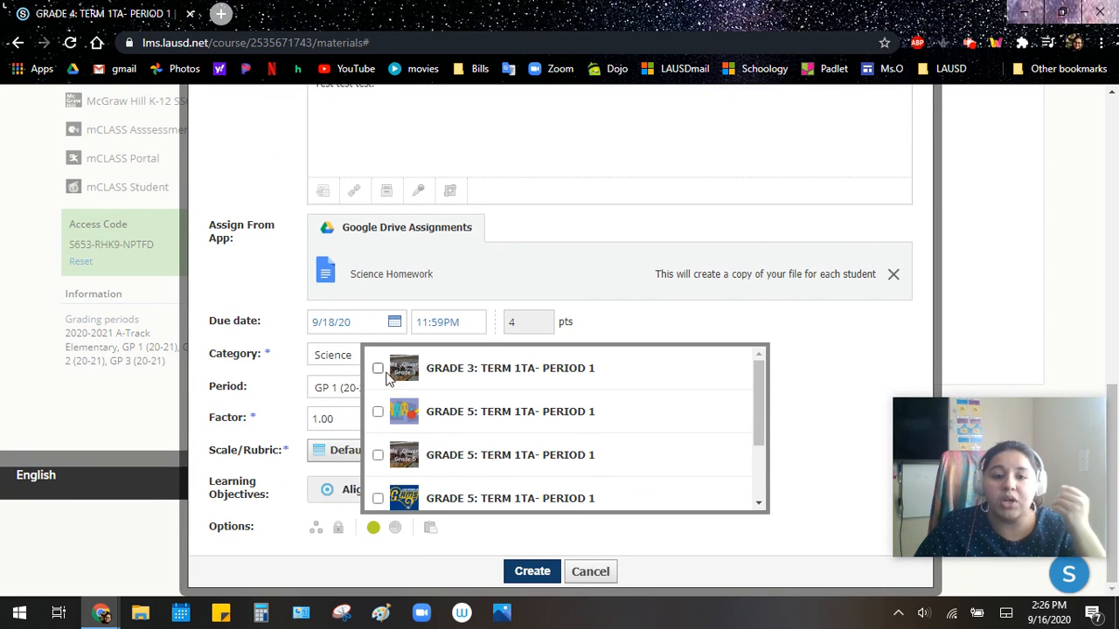
pyautogui.click(377, 369)
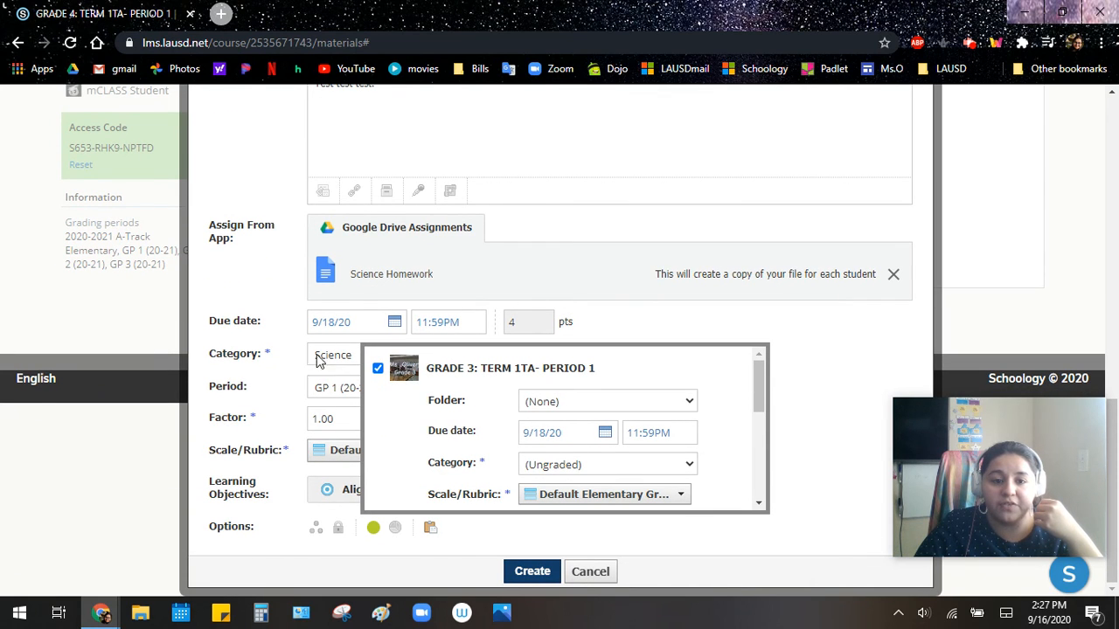
pyautogui.scroll(-2, 556, 430)
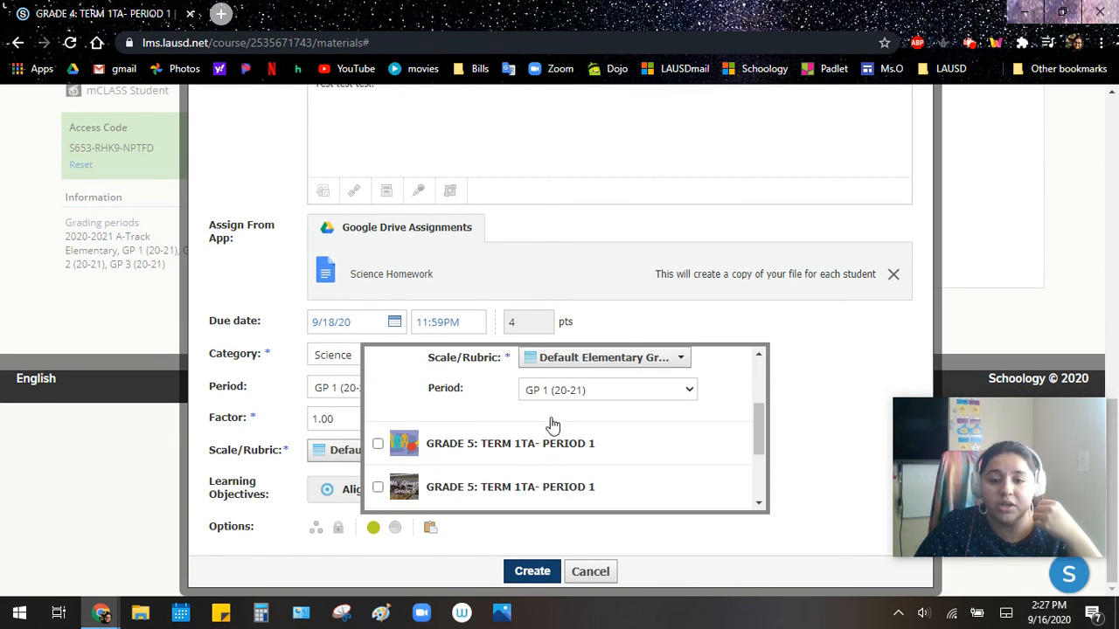
pyautogui.click(379, 444)
pyautogui.scroll(-3, 450, 463)
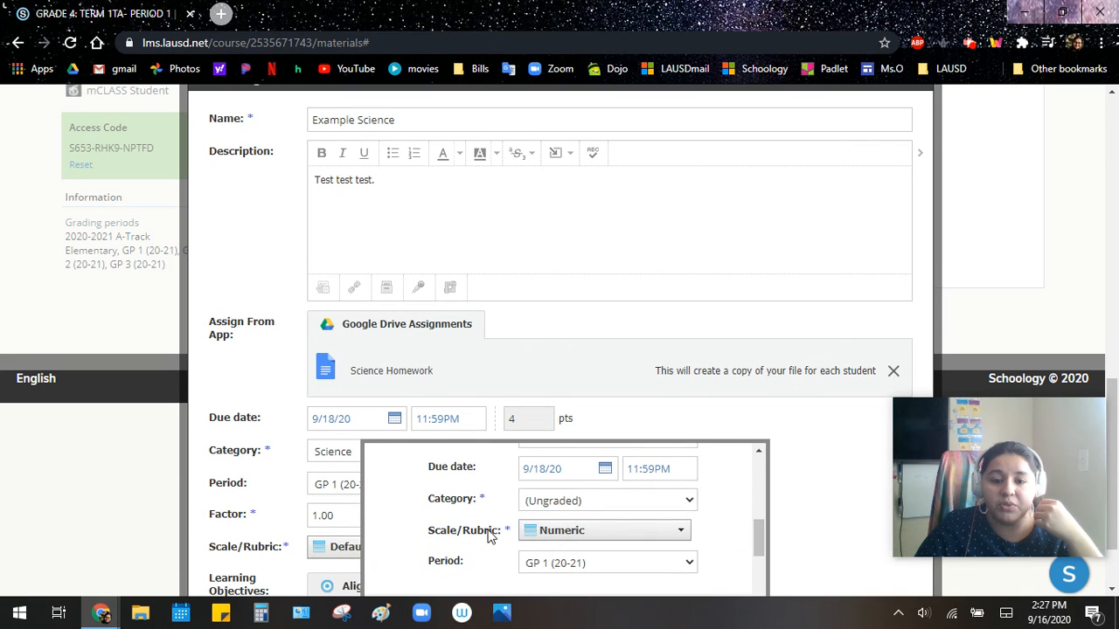
# - Set the Grade 5 copy's scale to Default Elementary Grade Scale and its category to SEL
pyautogui.scroll(-2, 524, 335)
pyautogui.scroll(-3, 549, 402)
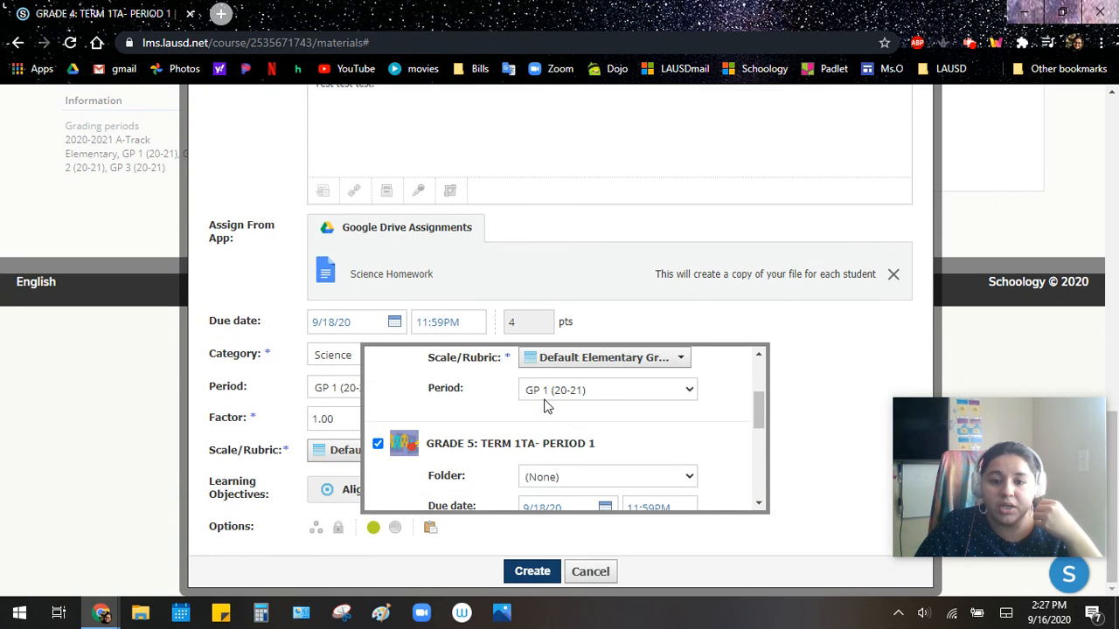
pyautogui.scroll(-2, 542, 463)
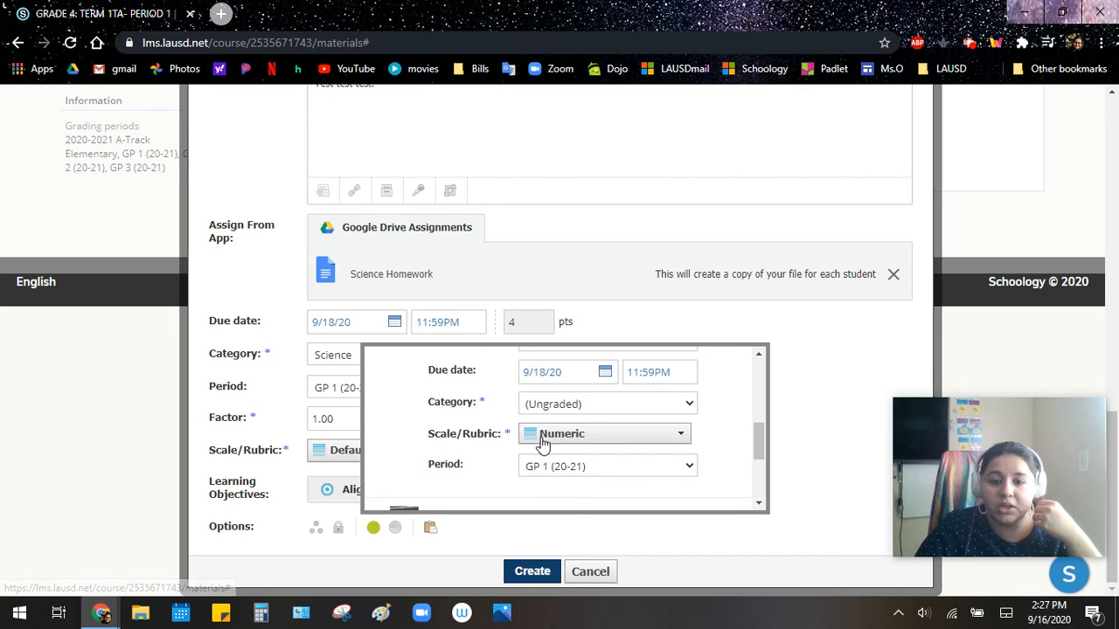
pyautogui.click(561, 434)
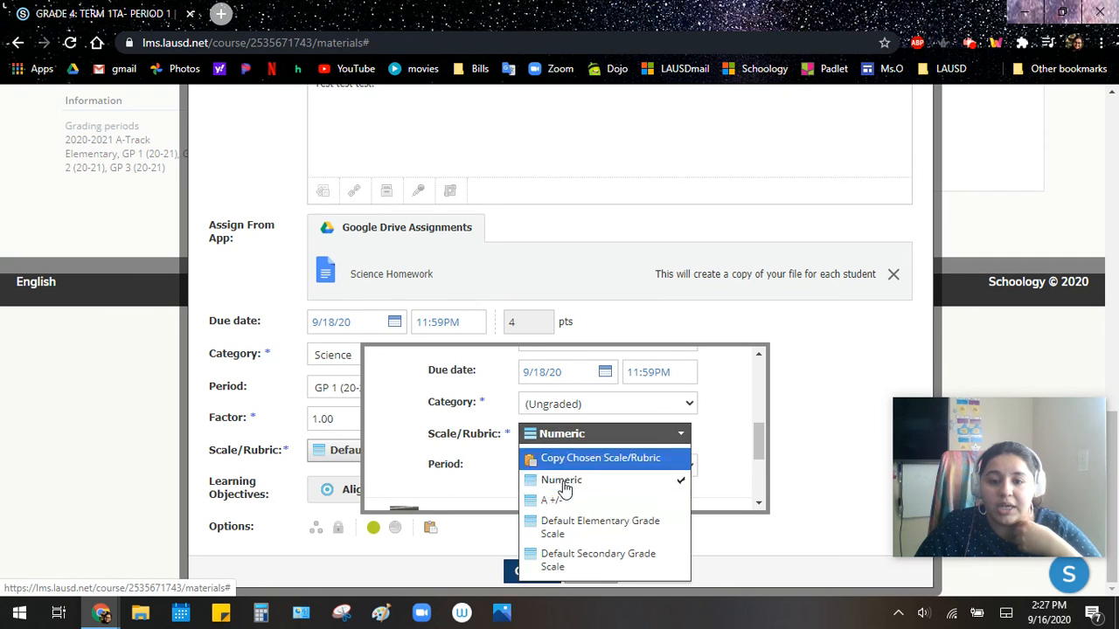
pyautogui.click(573, 532)
pyautogui.click(549, 404)
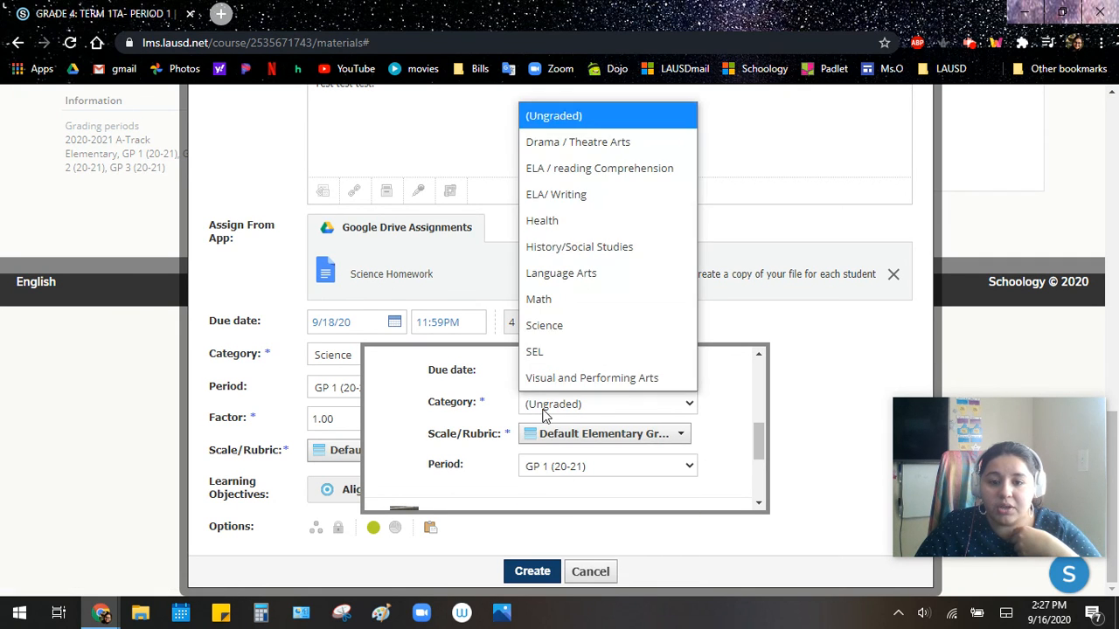
pyautogui.click(556, 354)
# - Review the destination folders available for the Grade 5 copy and close the list without choosing one
pyautogui.scroll(-1, 544, 402)
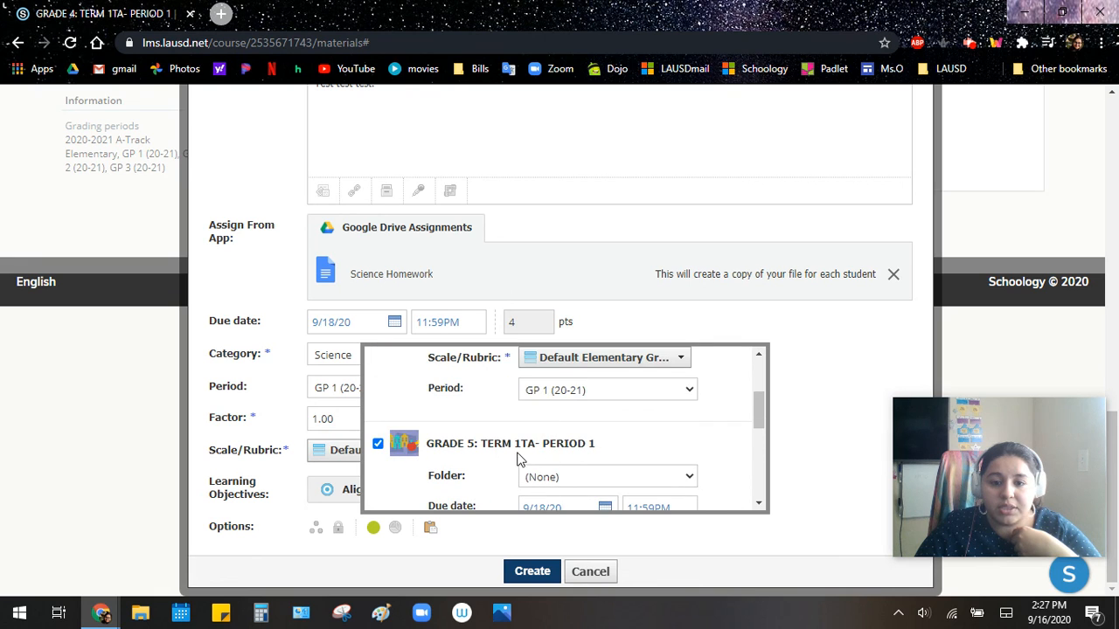
pyautogui.click(575, 478)
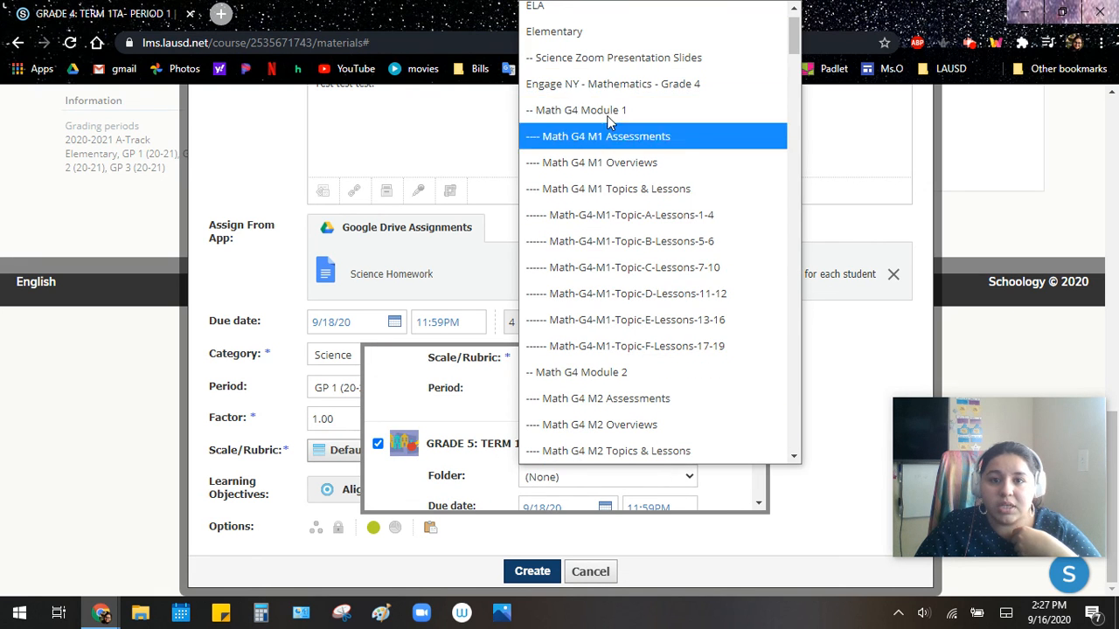
pyautogui.scroll(1, 591, 98)
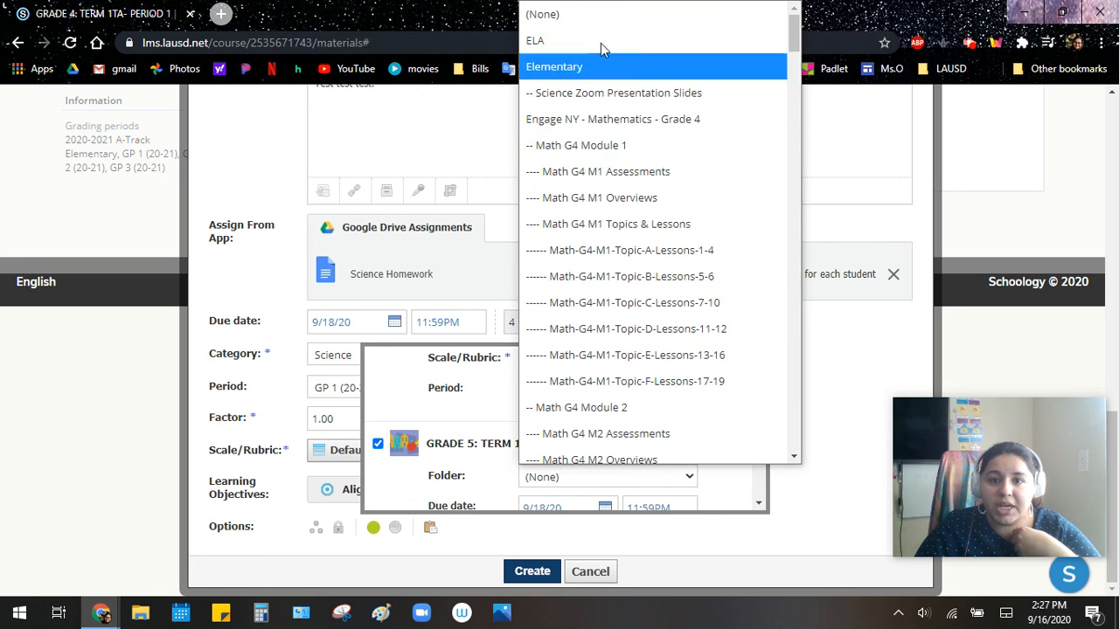
pyautogui.click(283, 191)
# - Close the course copy options and create the Example Science assignment
pyautogui.scroll(1, 283, 192)
pyautogui.scroll(-1, 595, 511)
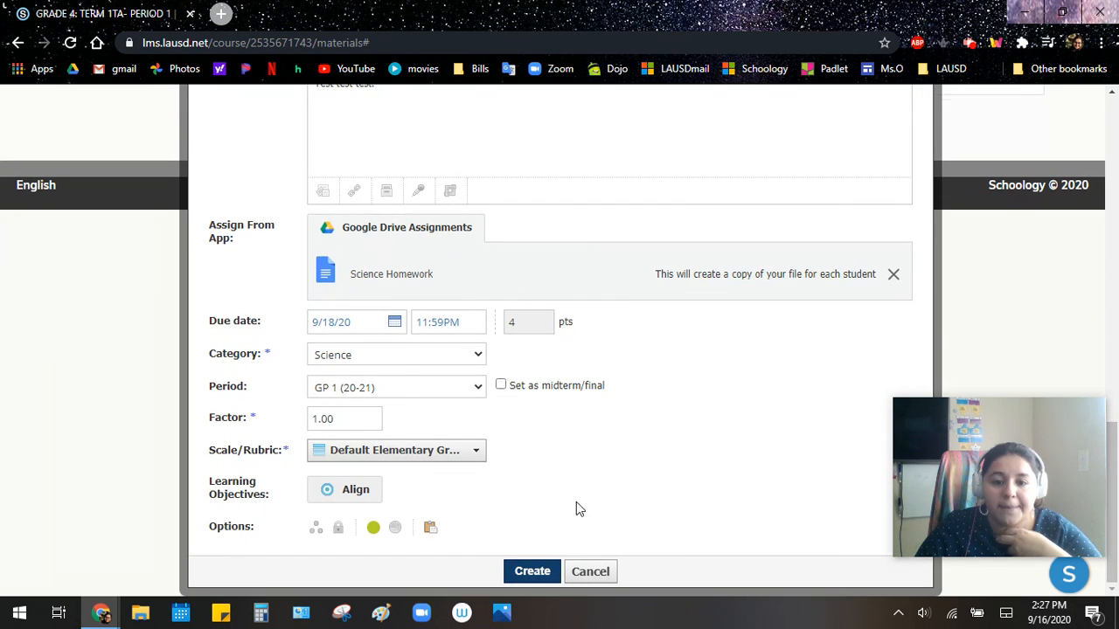
pyautogui.click(531, 573)
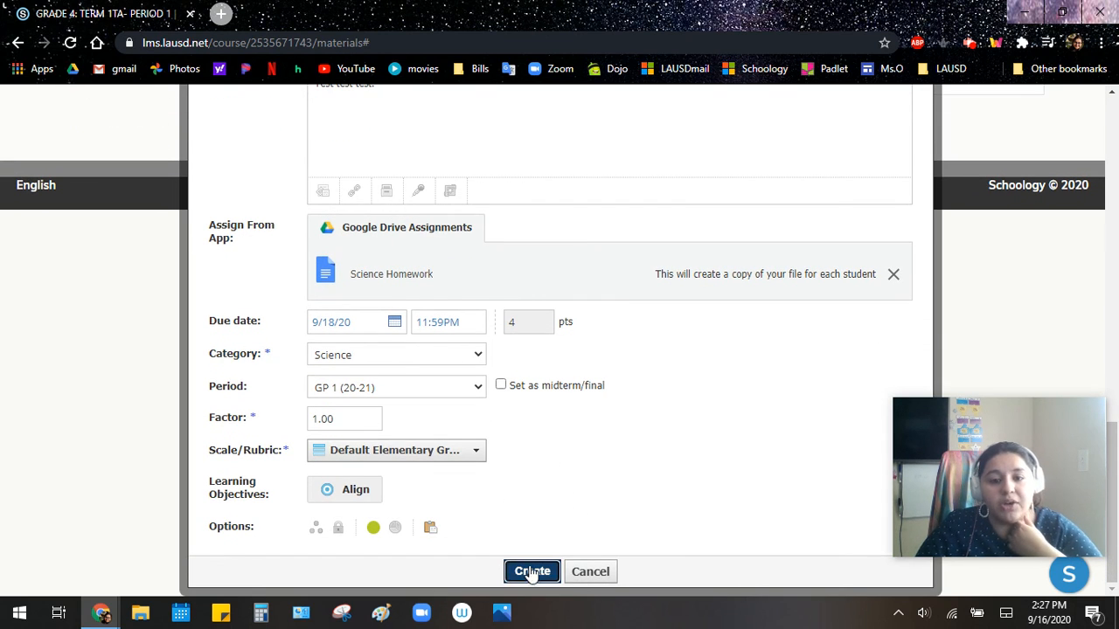